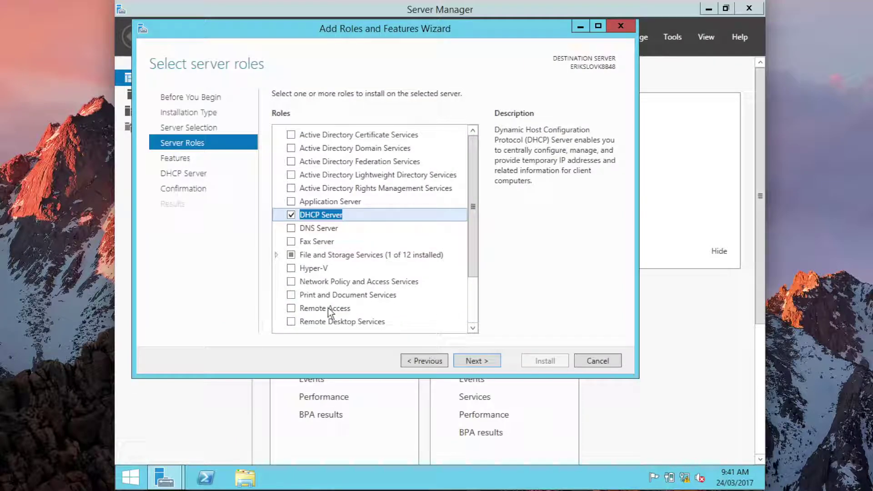
Add the Remote Access role alongside DHCP Server and continue with no extra features to the Remote Access role services
left_click(292, 309)
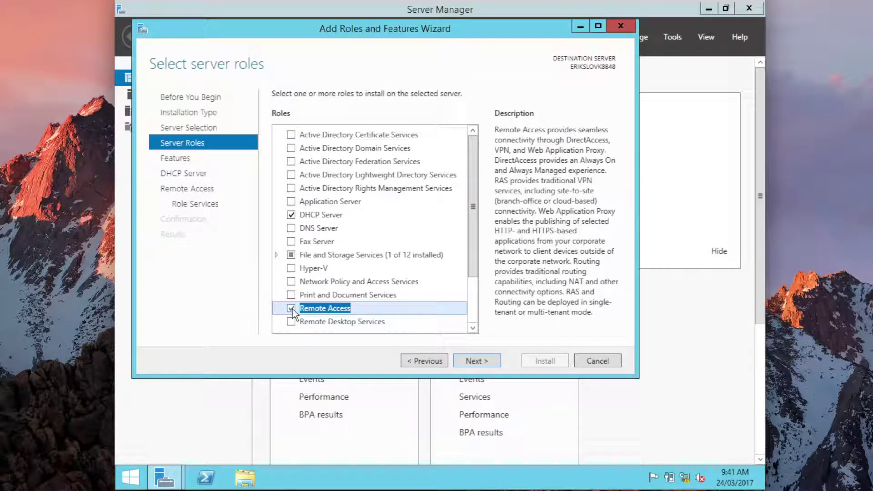
left_click(471, 364)
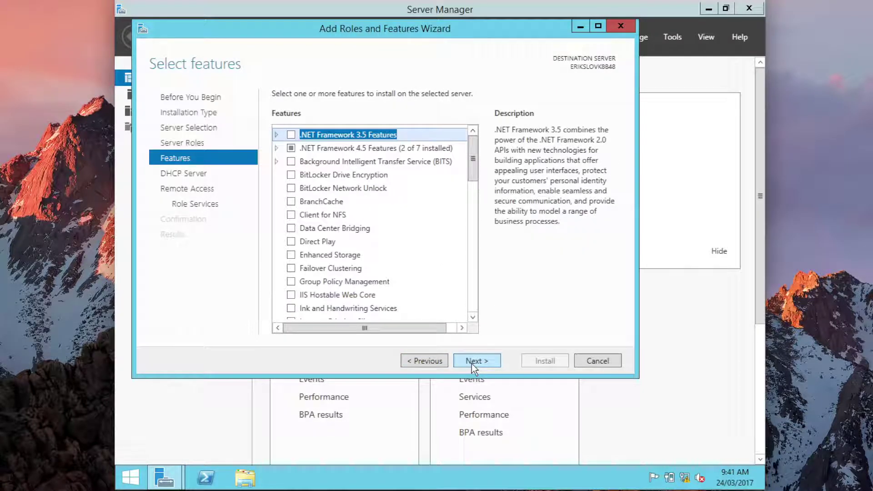
left_click(484, 362)
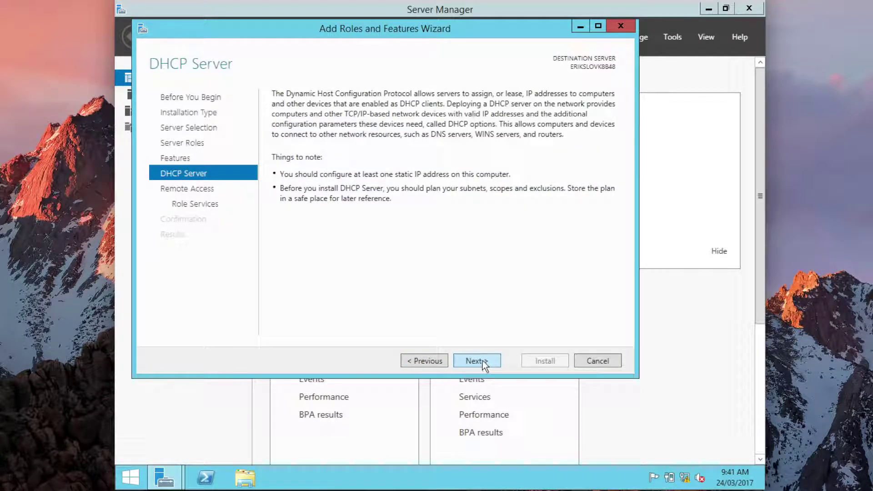
left_click(483, 360)
left_click(483, 360)
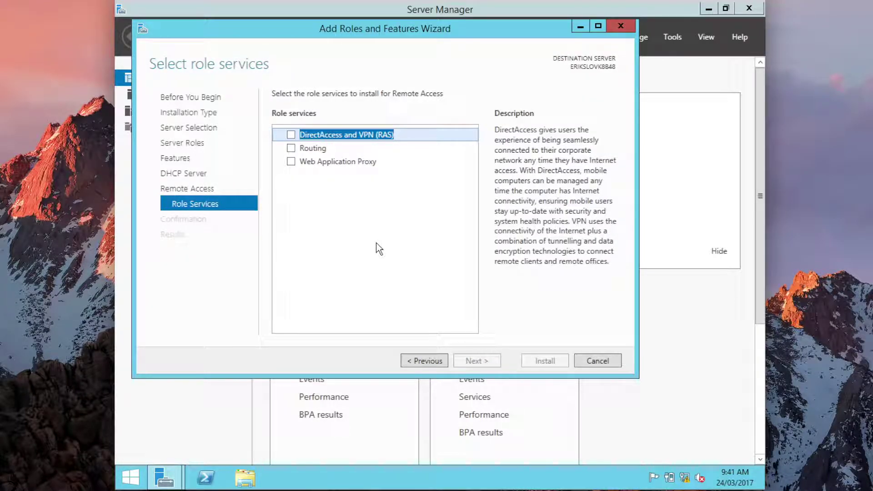
Include the Routing role service with its required features, keep the default Web Server role services, and complete the installation
left_click(290, 149)
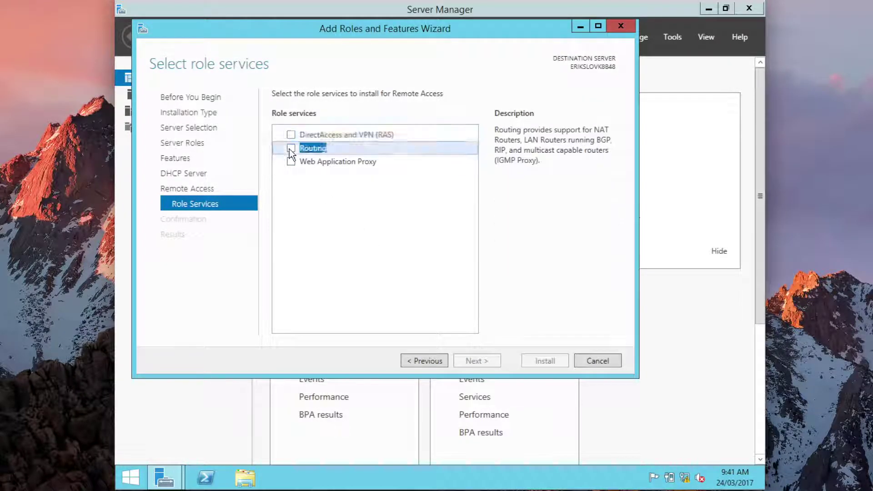
left_click(416, 304)
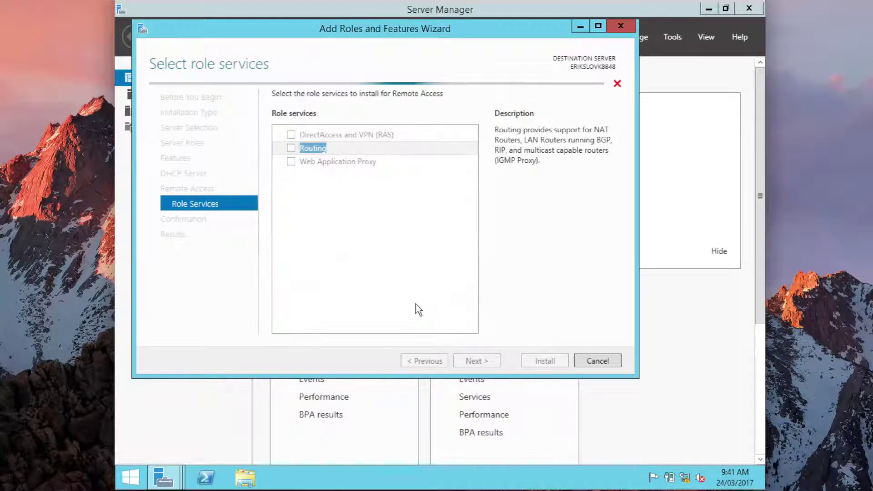
left_click(475, 361)
left_click(481, 362)
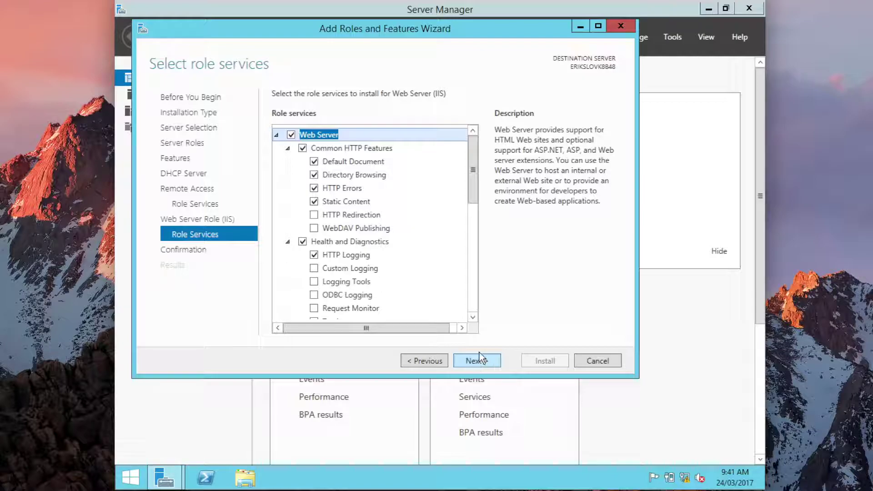
left_click_drag(472, 190, 477, 311)
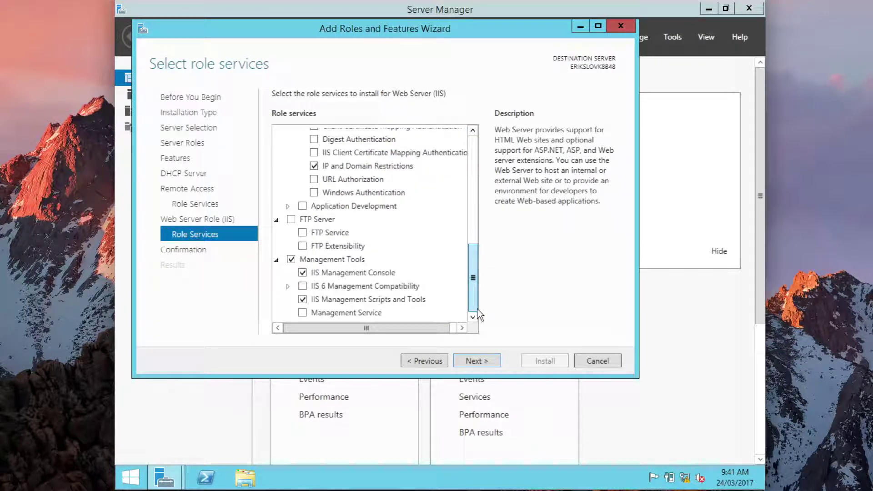
left_click(479, 363)
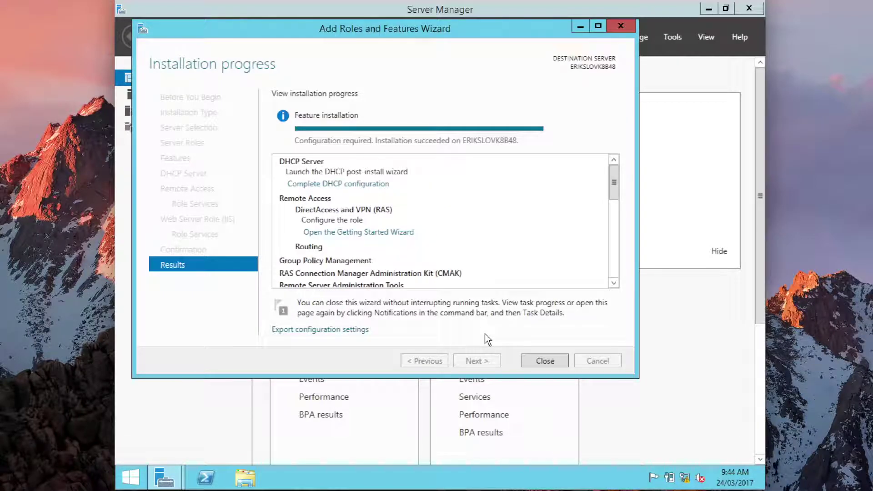
left_click(545, 360)
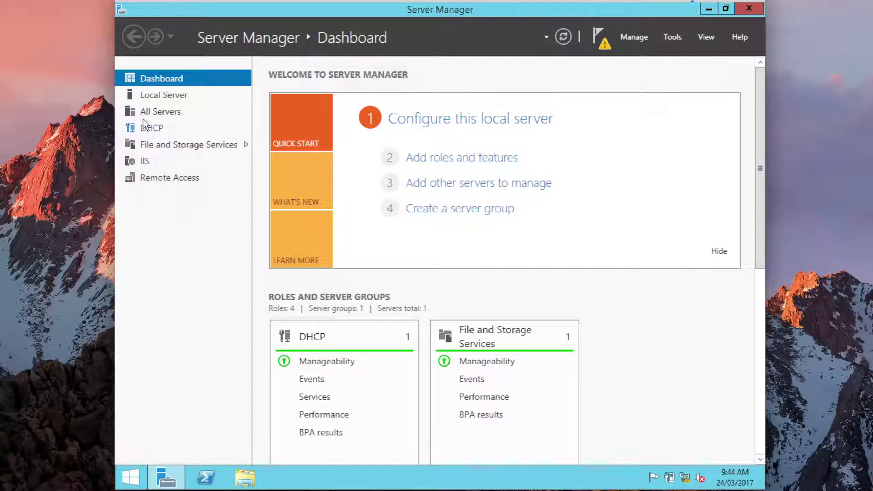
Open the DHCP console from Administrative Tools, maximize it, and expand the server's IPv4 node
left_click(130, 478)
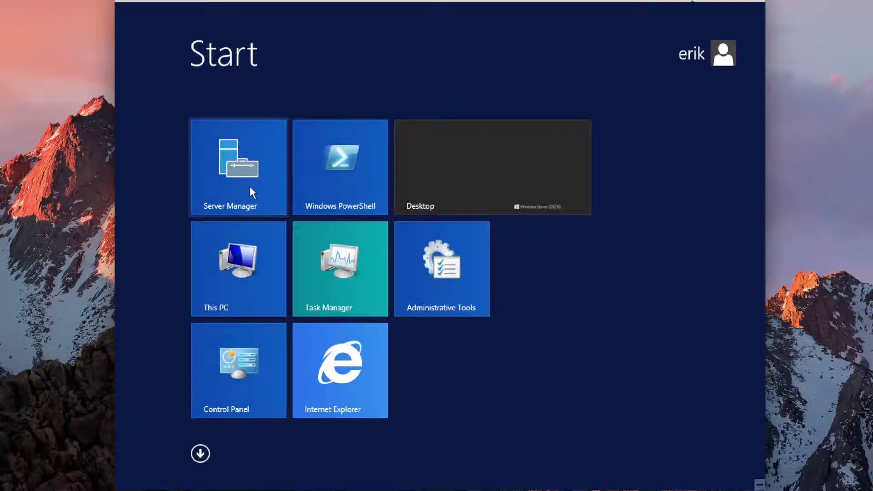
left_click(413, 265)
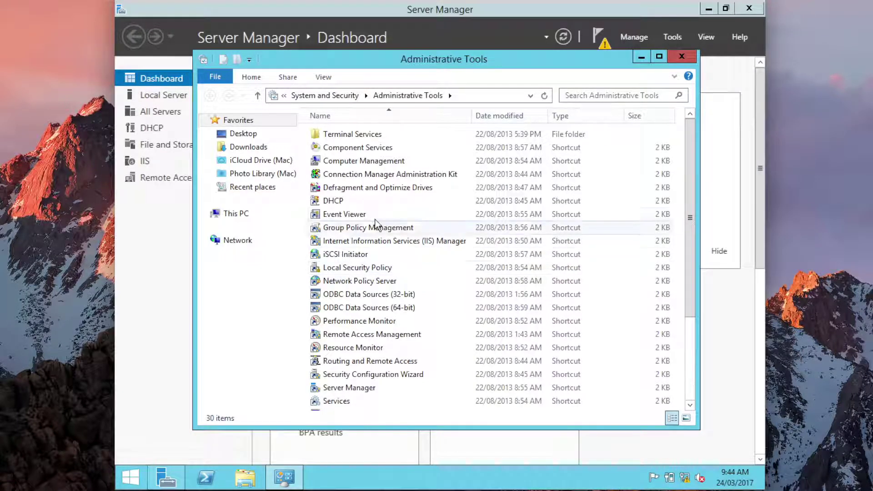
left_click(359, 201)
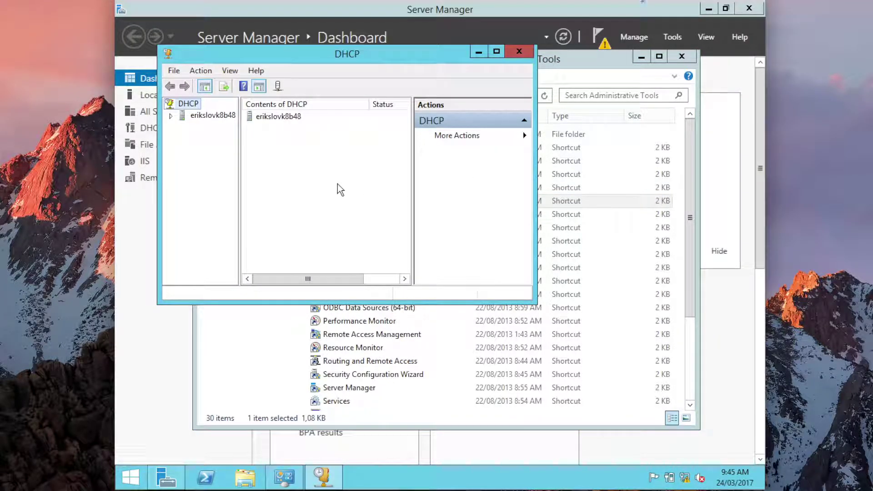
left_click(500, 51)
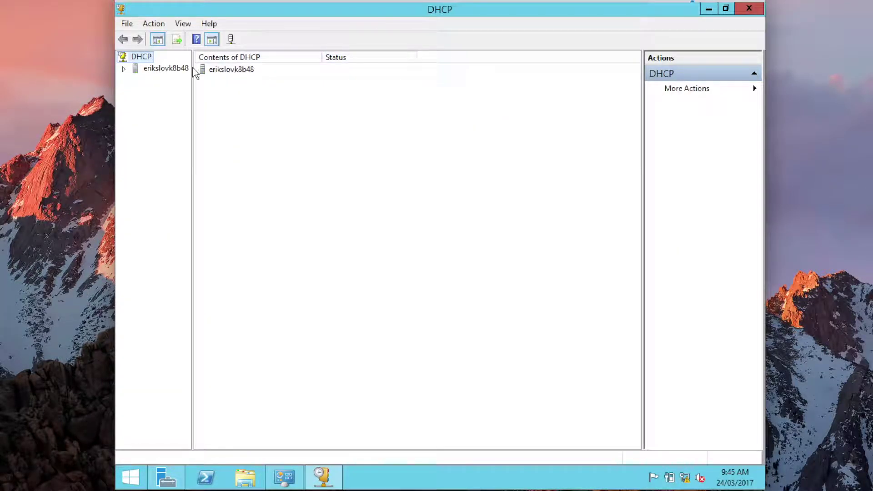
double_click(148, 68)
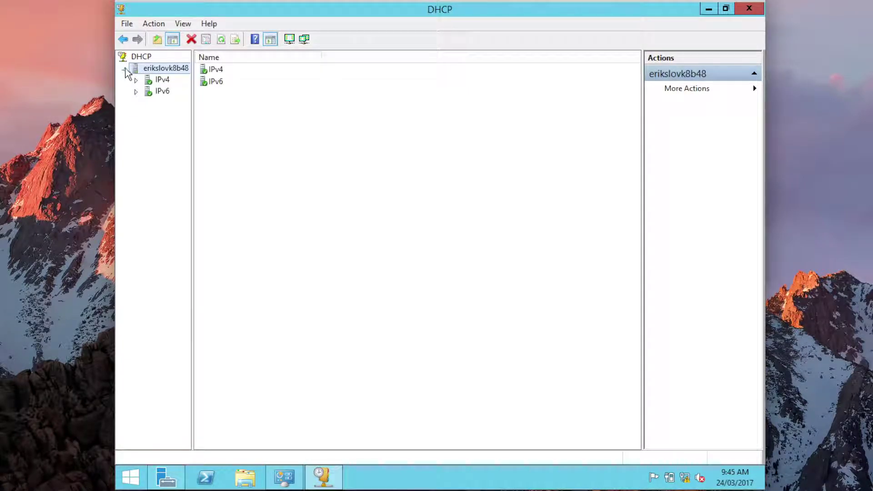
left_click(136, 80)
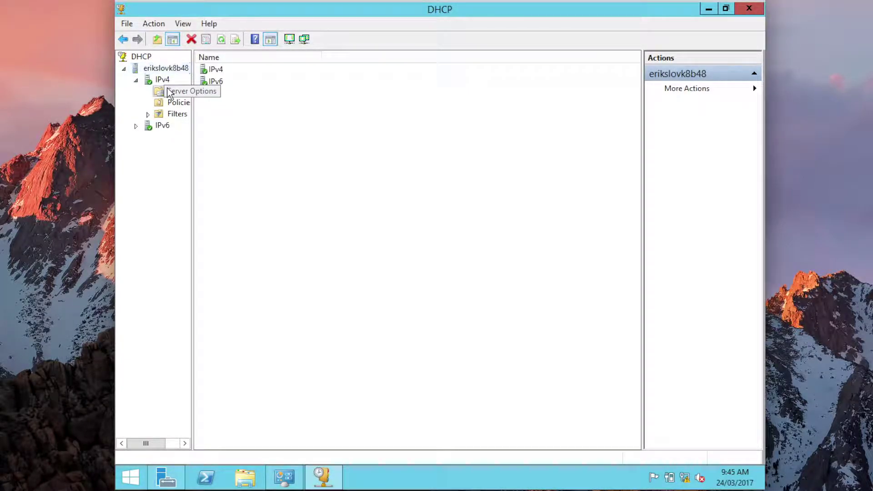
In the IPv4 Server Options, enable option 003 Router and add the IP address 192.168.1.1
left_click(170, 92)
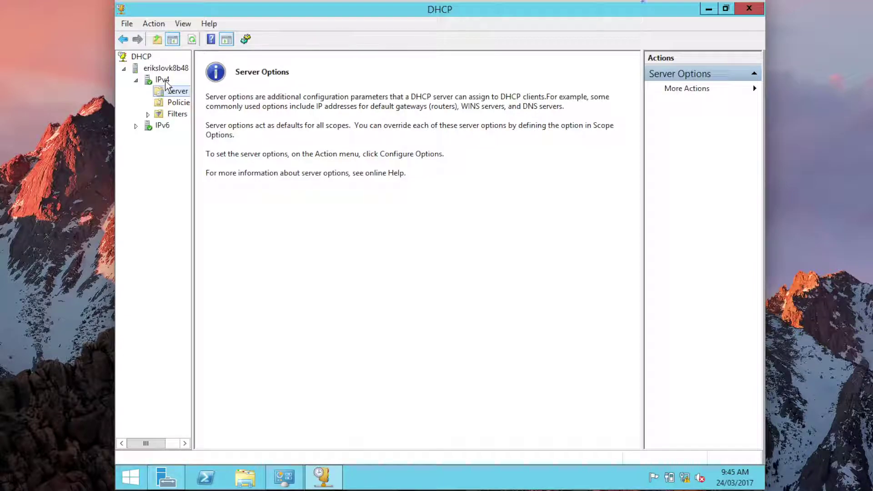
left_click(154, 23)
left_click(170, 41)
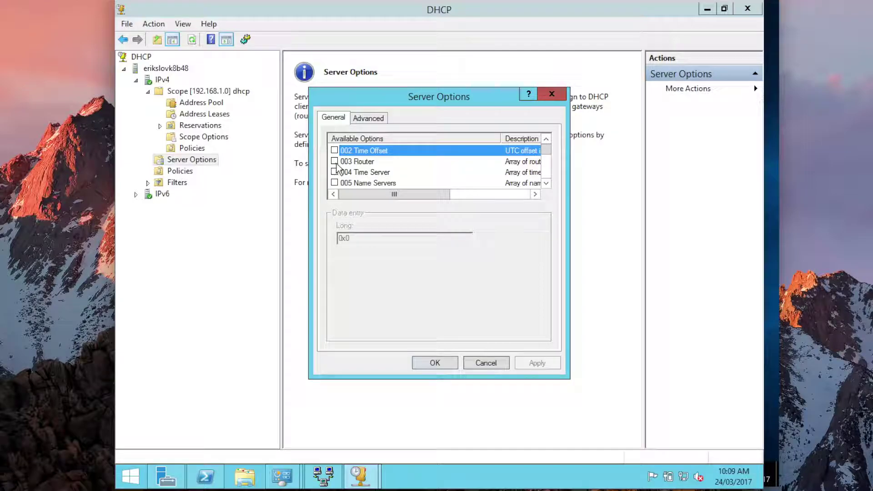
left_click(334, 161)
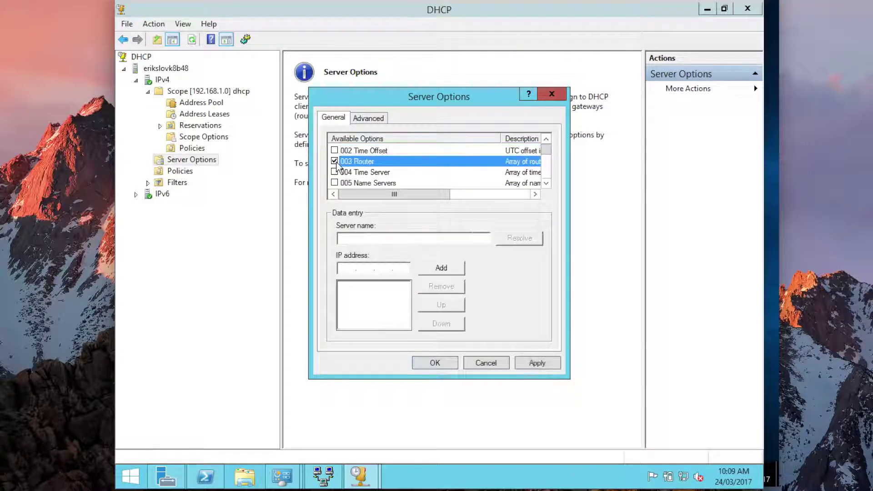
left_click(346, 268)
type("192 . 168 . 1 .")
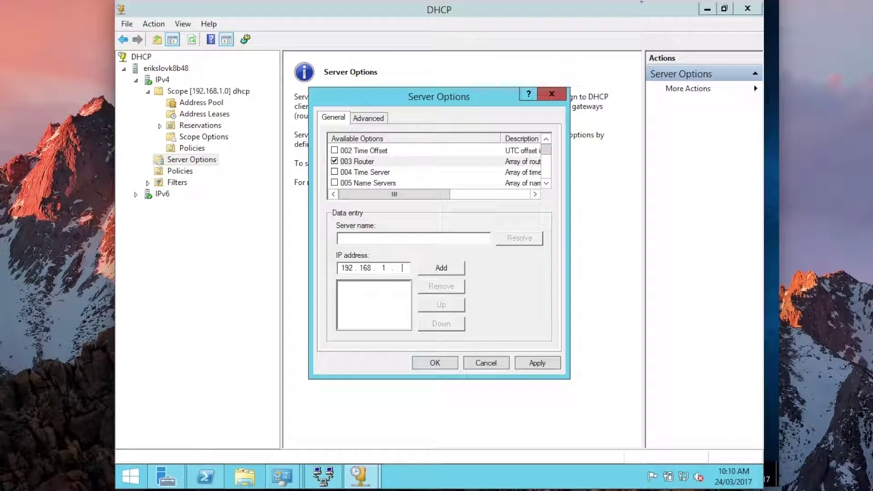
left_click(430, 271)
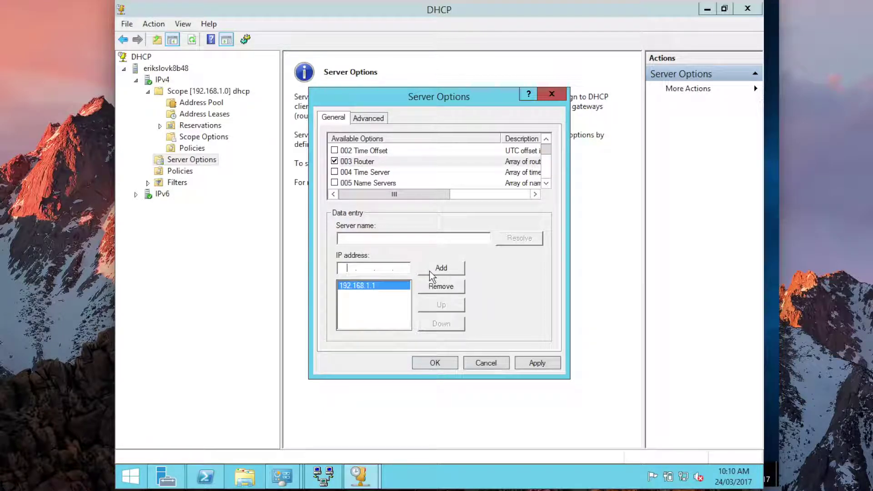
Enable server option 006 DNS Servers with the IP address 192.168.1.1 and apply the server options
left_click(546, 183)
left_click(334, 183)
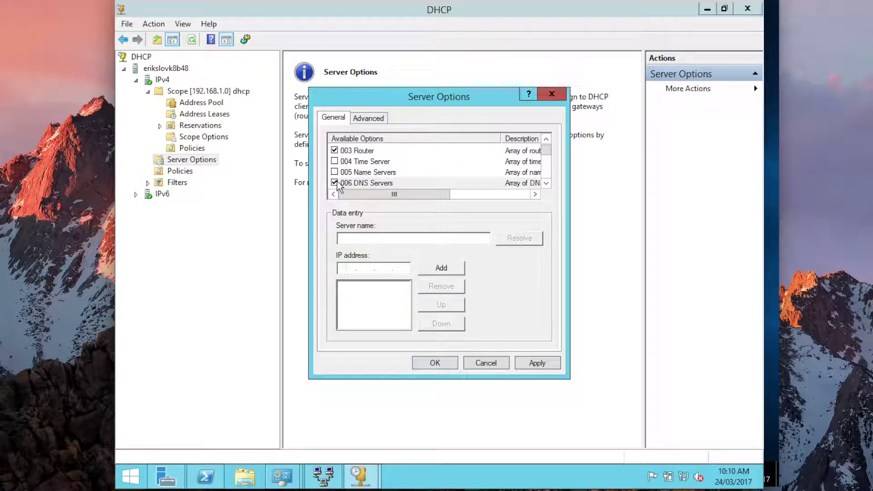
left_click(358, 184)
left_click(347, 268)
type("192.168.1.1")
left_click(429, 270)
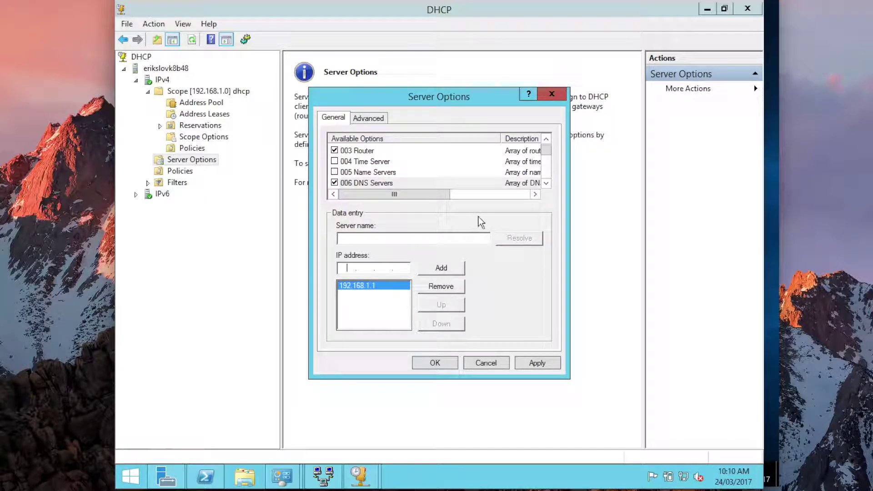
left_click(537, 363)
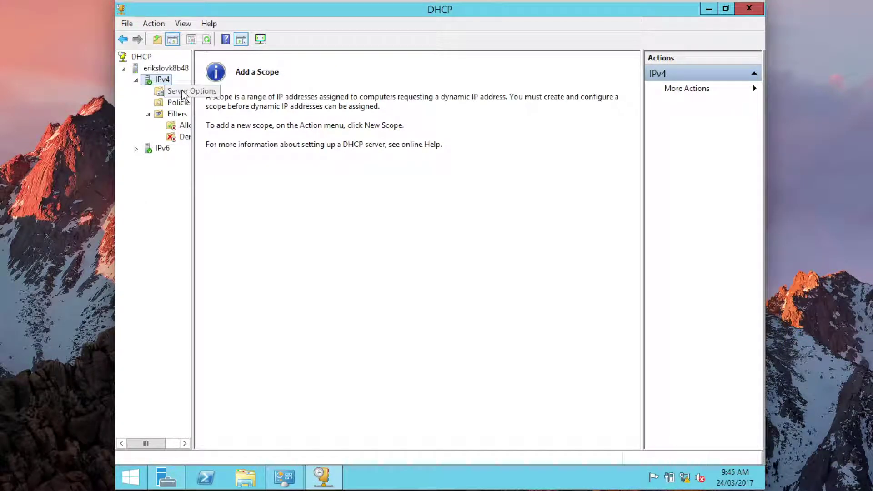
Start a new IPv4 scope and name it dhcp
left_click(154, 24)
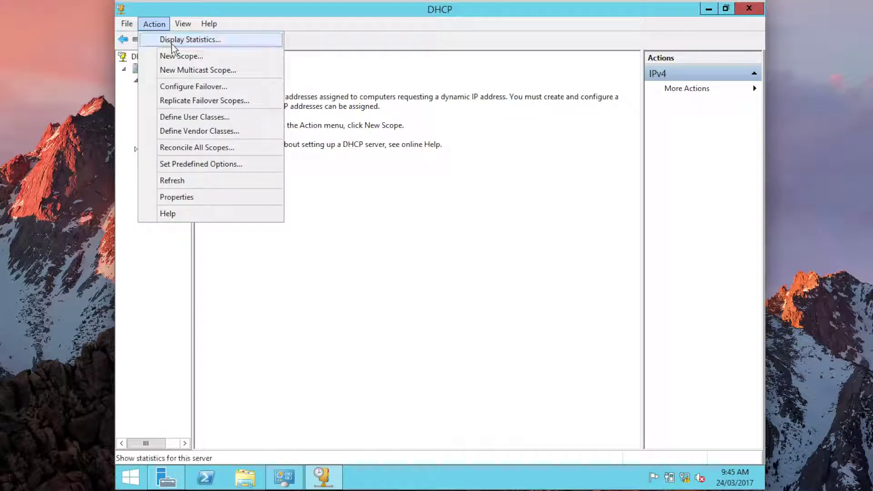
key("Escape")
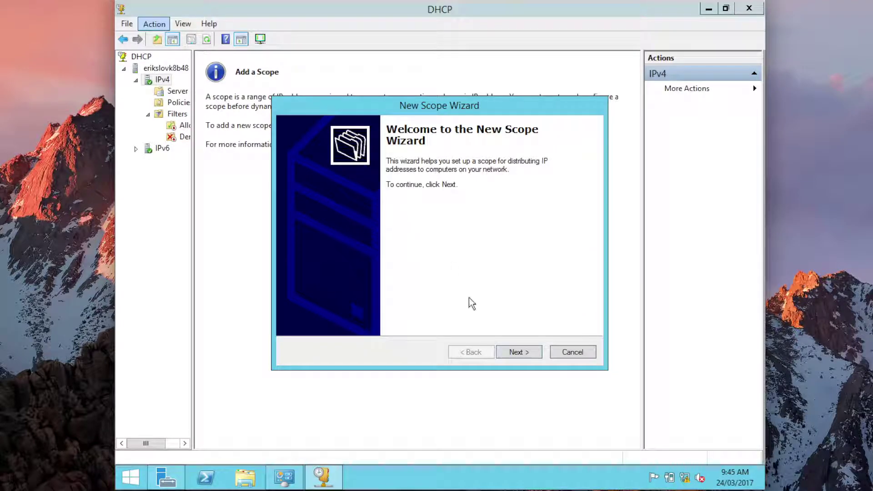
left_click(516, 353)
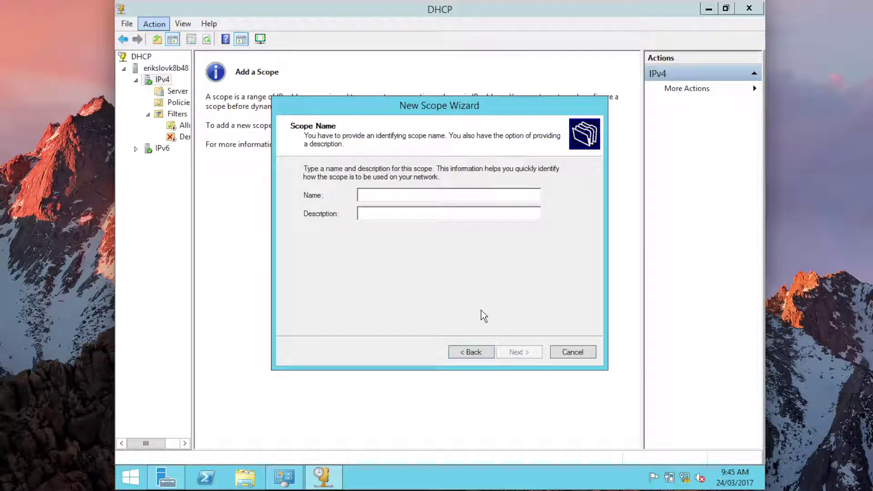
type("dhcp1")
left_click(517, 353)
Set the scope's address range to 192.168.1.100 through 192.168.1.200, with no exclusions and the default lease duration
type("192 . 168 . 1 . 100")
key("Tab")
type("192.16")
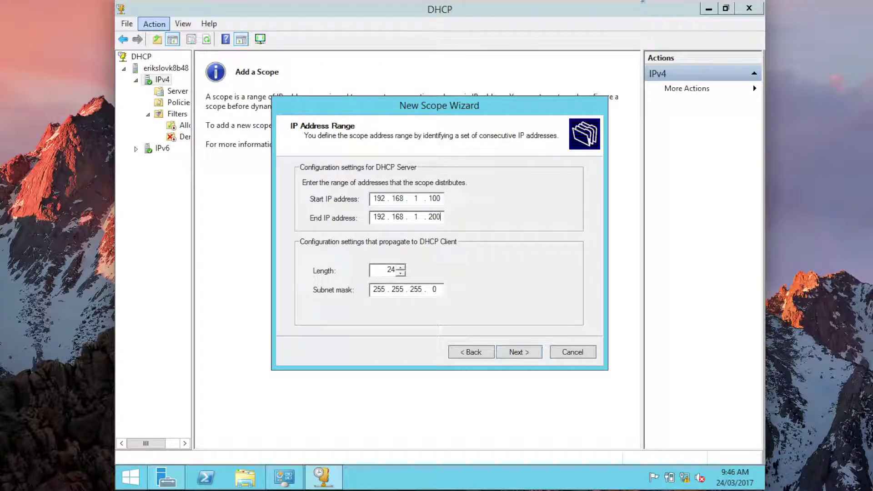
left_click(510, 351)
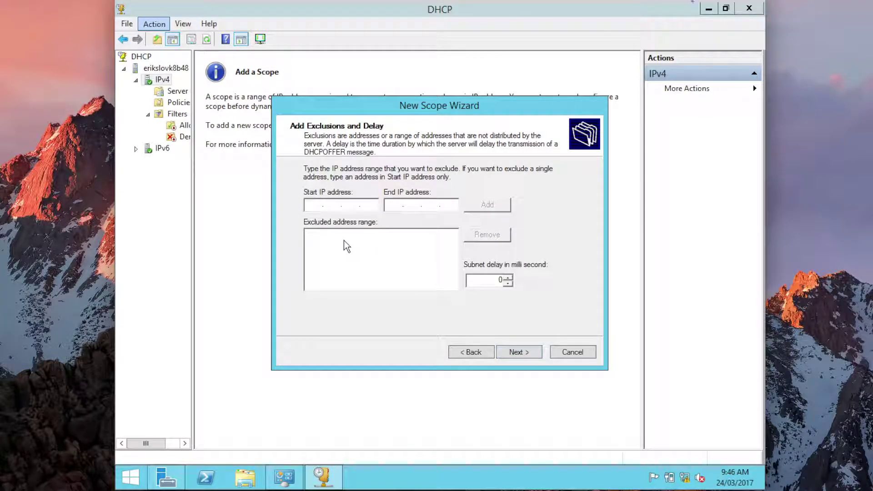
left_click(528, 354)
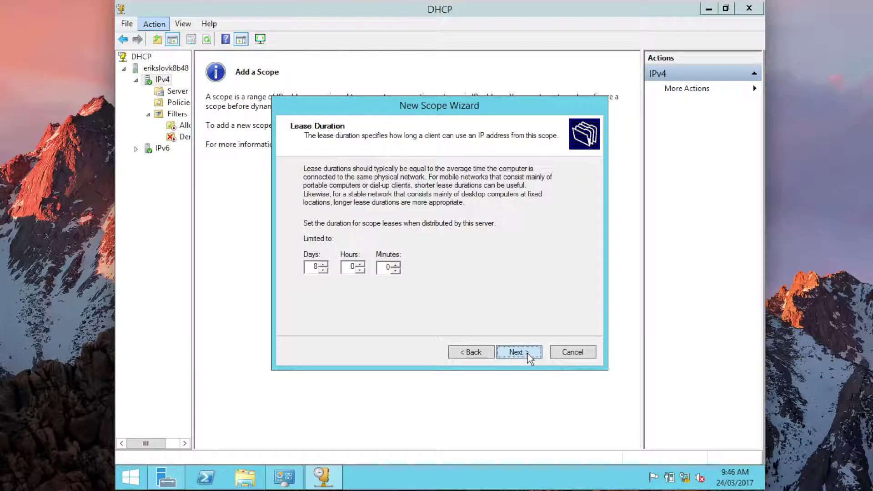
left_click(527, 353)
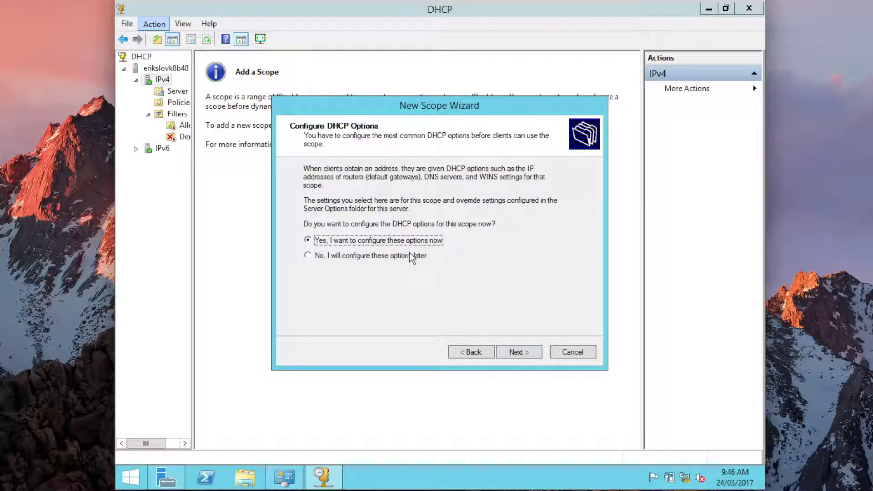
Choose to configure the scope's DHCP options now, add default gateway 192.168.1.1, and accept the DNS and WINS pages without entries
left_click(517, 353)
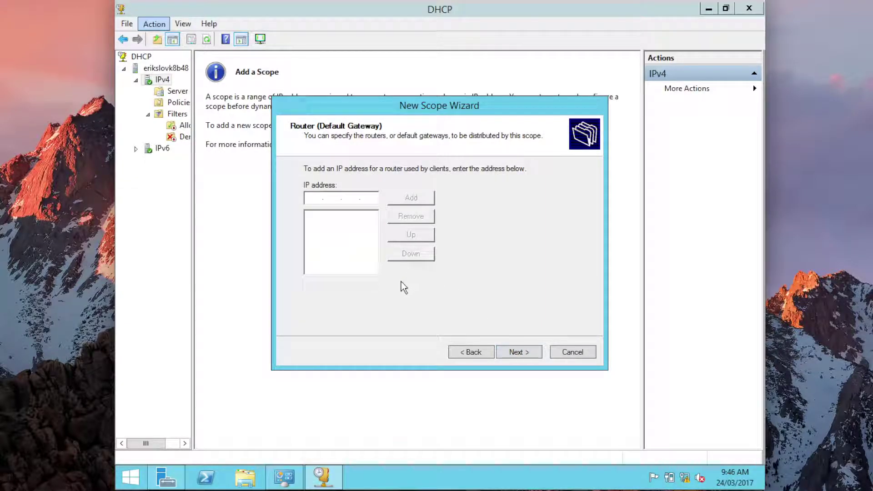
type("192.168.1.1")
left_click(407, 202)
left_click(515, 350)
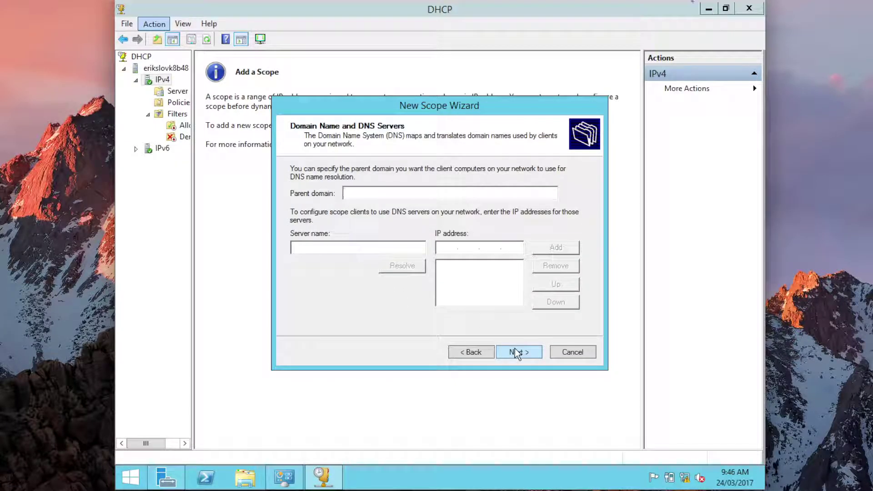
left_click(516, 352)
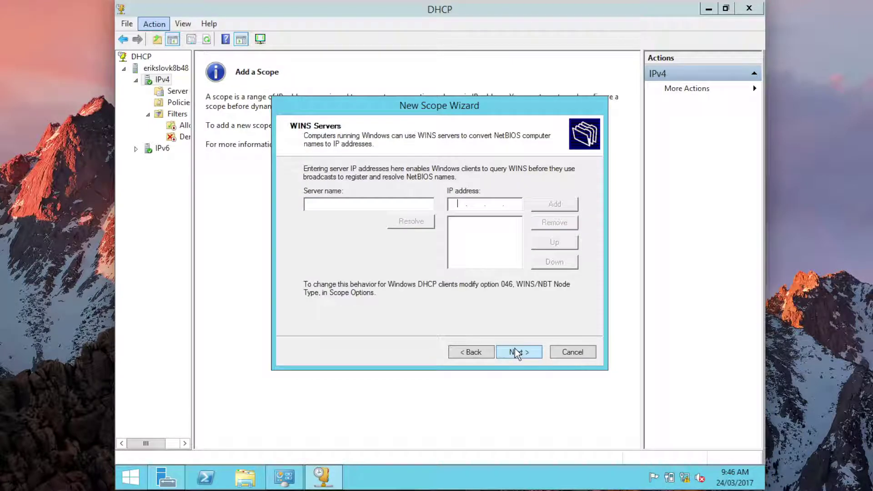
left_click(515, 351)
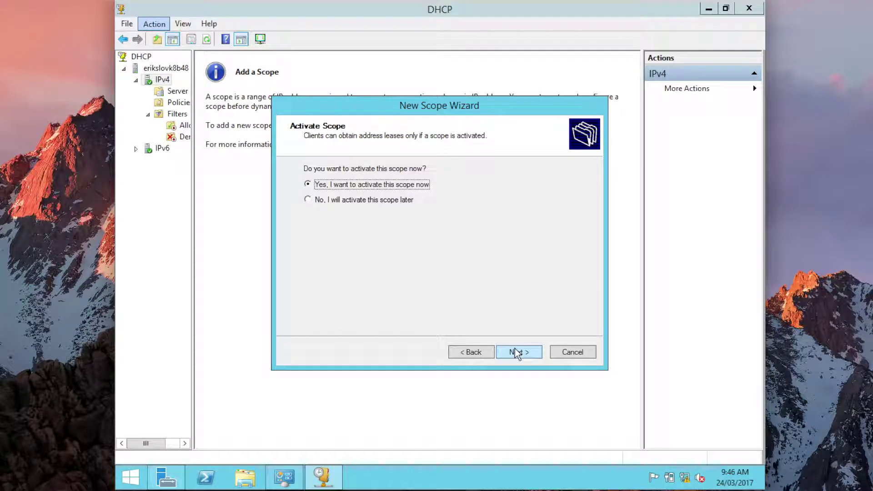
Choose to activate the new scope now and complete the New Scope Wizard
left_click(515, 351)
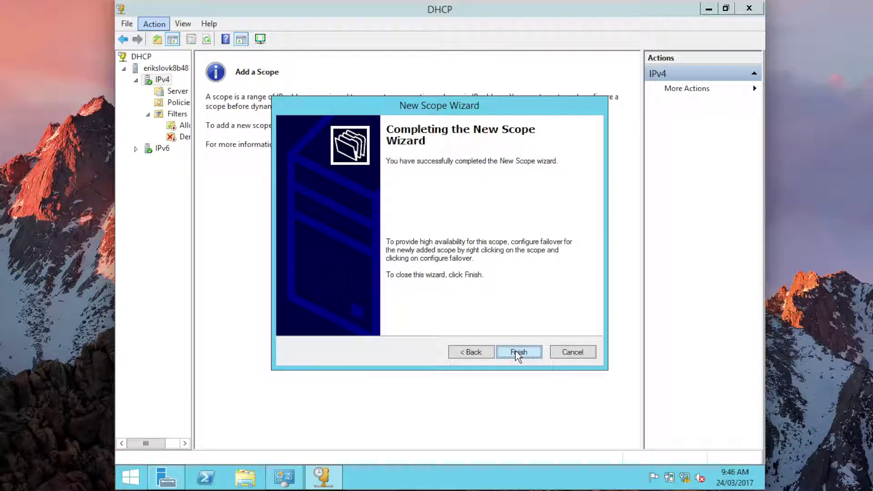
left_click(515, 352)
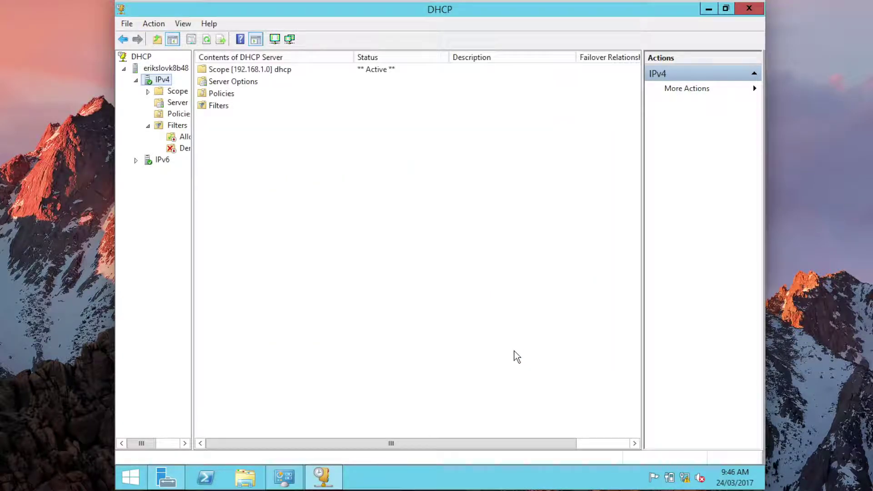
Expand the dhcp scope under IPv4, widen the console tree, and view the scope's address pool and address leases
left_click(148, 91)
left_click_drag(192, 135, 221, 139)
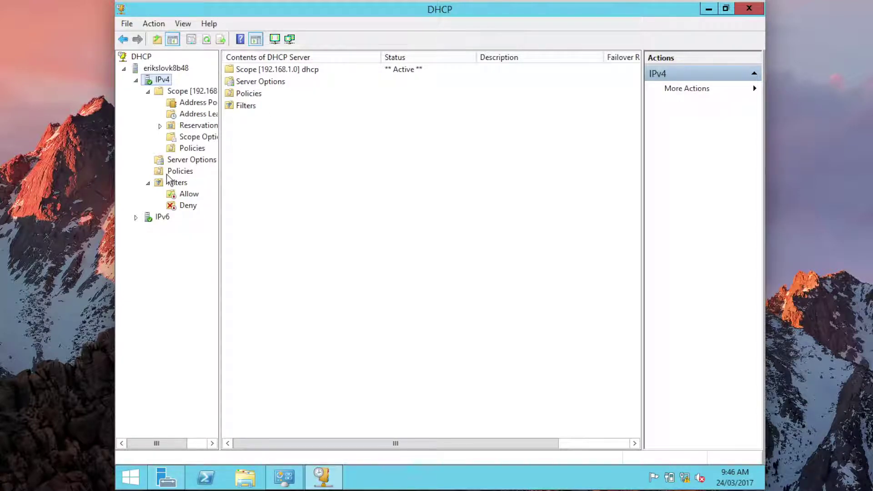
left_click_drag(220, 190, 280, 189)
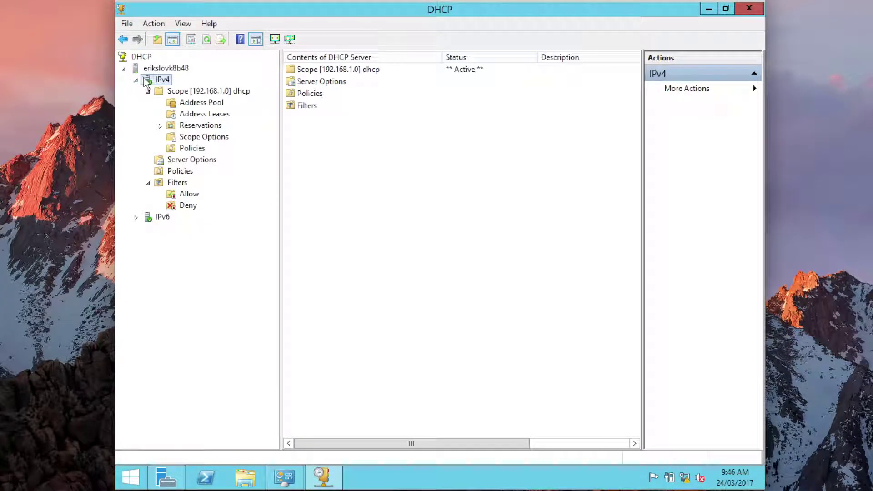
left_click(189, 103)
left_click(202, 114)
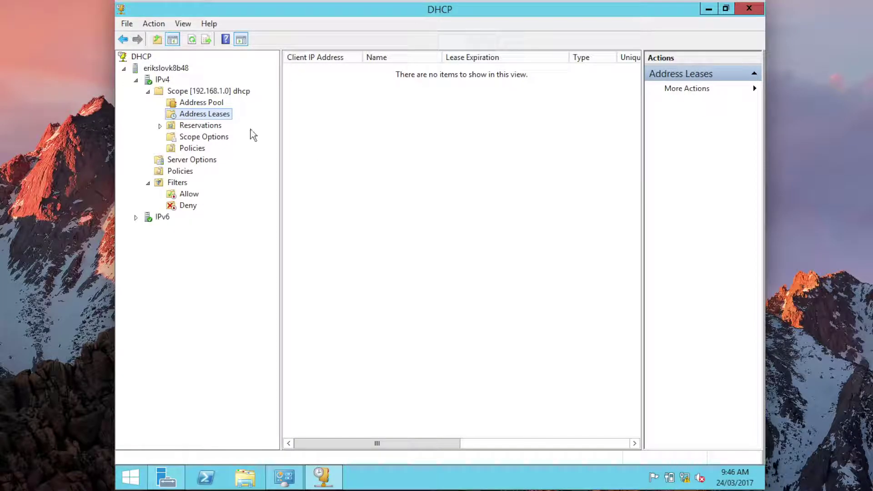
Open the Internet Protocol Version 4 (TCP/IPv4) properties of the server's Ethernet adapter
right_click(685, 477)
left_click(671, 468)
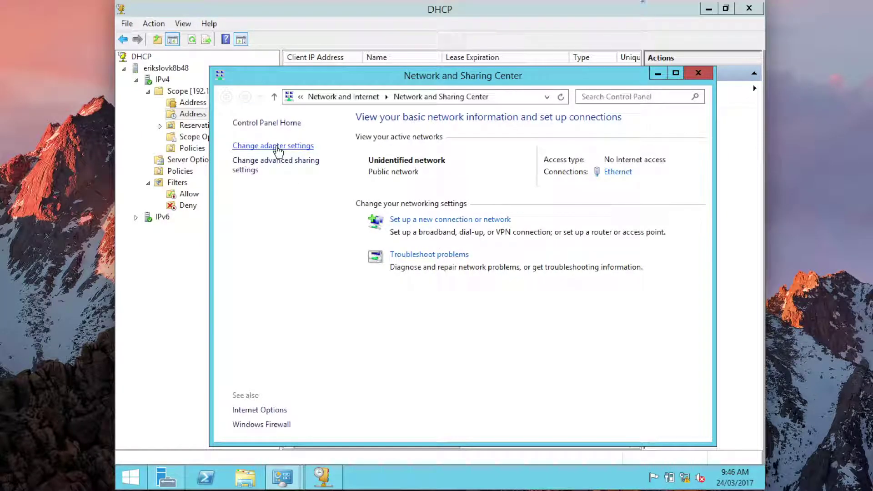
left_click(279, 146)
left_click(321, 140)
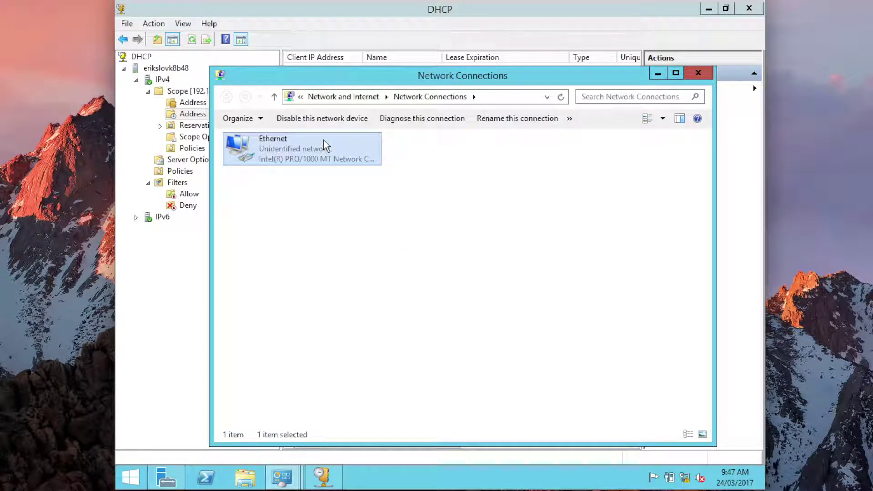
right_click(344, 152)
left_click(394, 264)
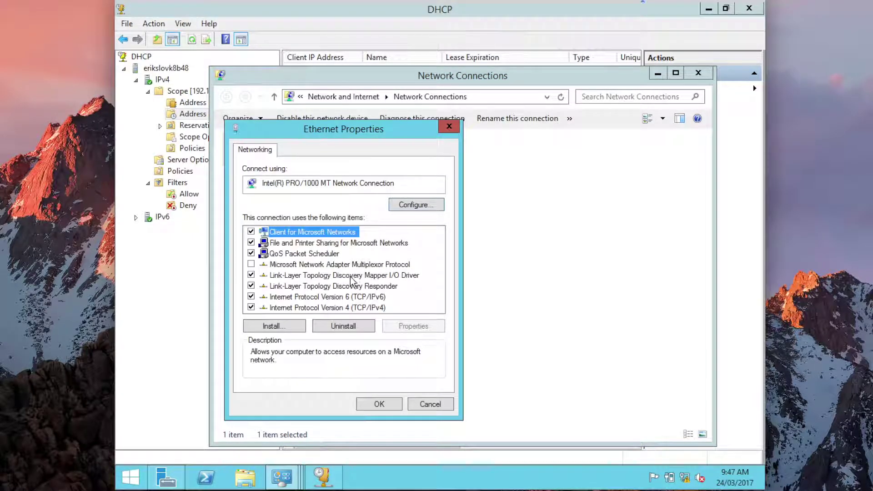
left_click(362, 308)
left_click(414, 326)
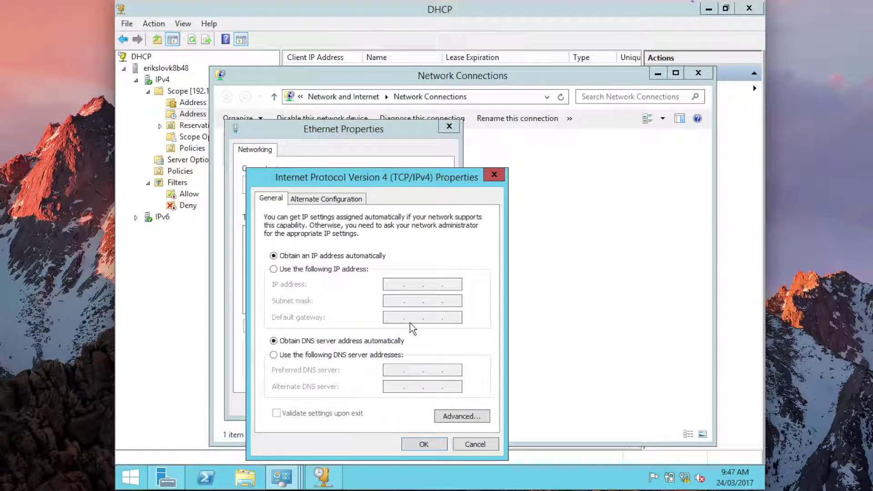
Assign the adapter the static IP address 192.168.1.1 with subnet mask 255.255.255.0
left_click(316, 272)
left_click(390, 285)
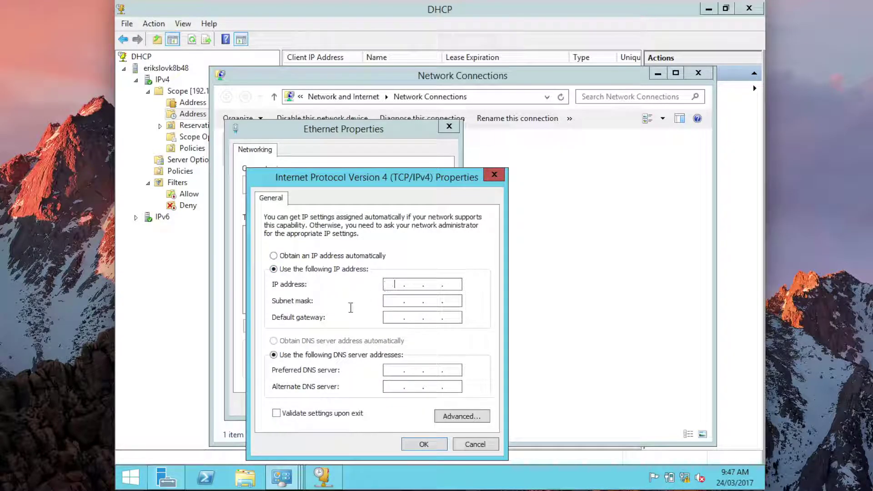
type("192 . 168 . ")
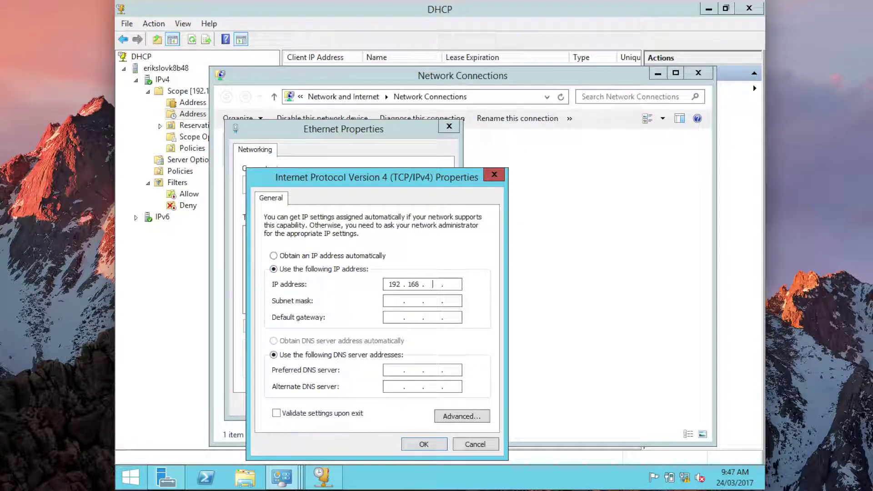
type("1")
key("Tab")
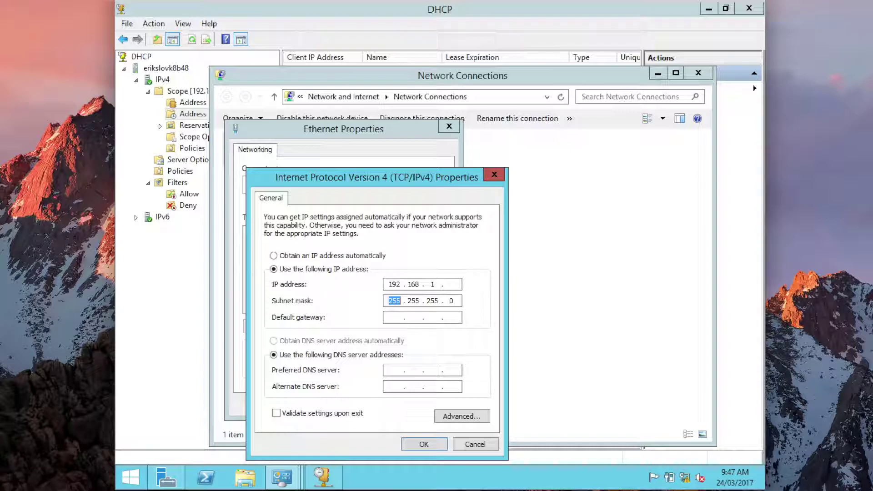
left_click(456, 284)
type("1")
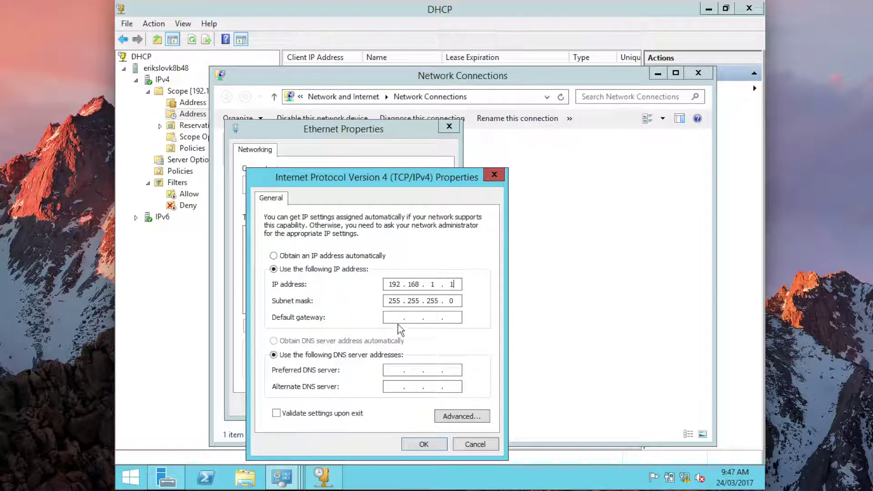
Set the adapter's default gateway to 192.168.1.0 and accept the IPv4 and Ethernet properties
type("192167..")
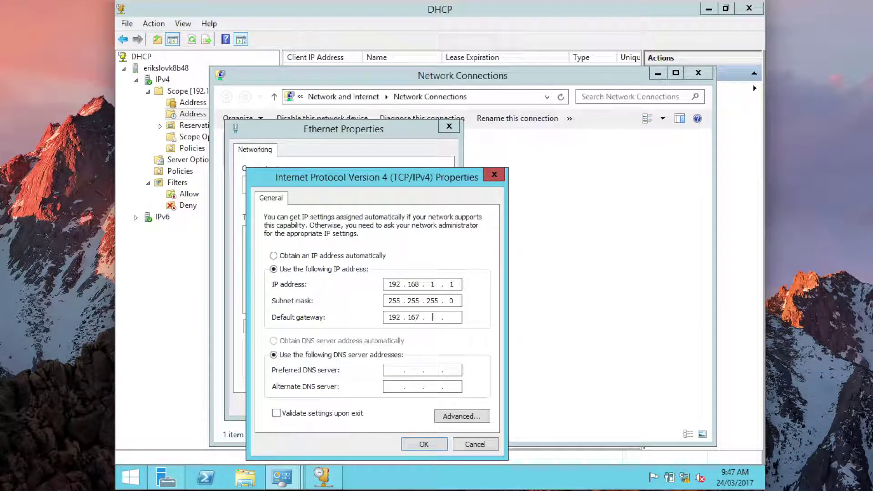
key("shift+Tab")
key("Tab")
key("Right")
key("Right")
type("168 . 1 . 0")
left_click(412, 442)
left_click(380, 405)
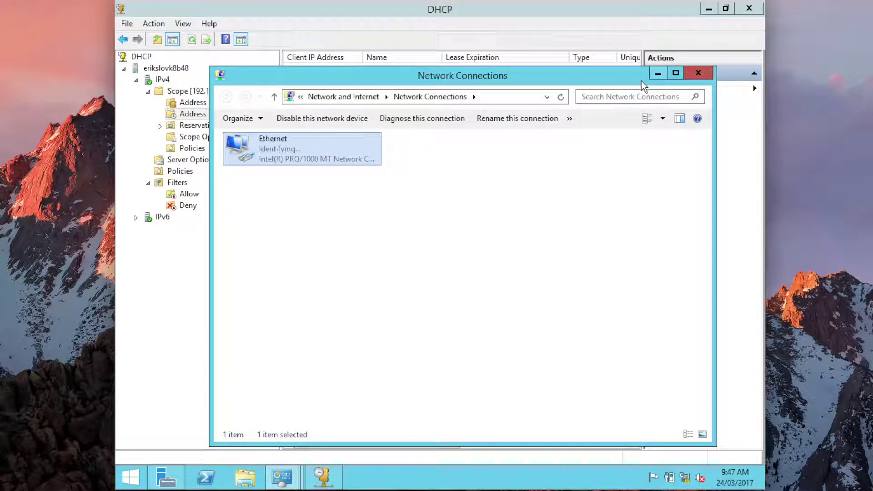
Return to the DHCP console and refresh the scope's address leases
left_click(466, 30)
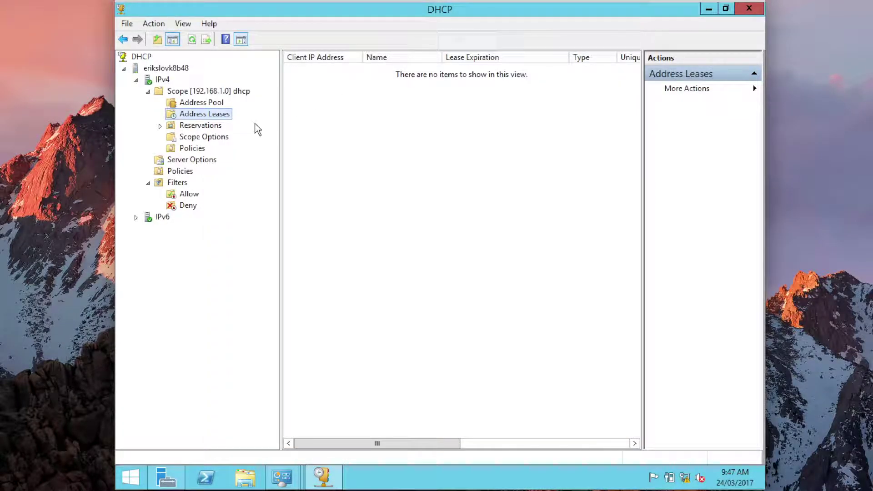
right_click(340, 144)
left_click(362, 150)
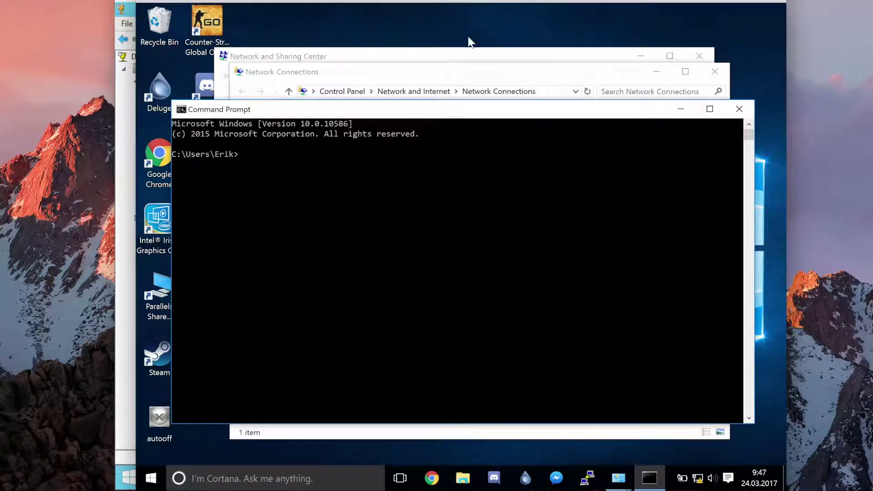
Release the Windows client's IP configuration by running ipconfig /release in its Command Prompt
left_click(462, 201)
type("ipconfig /release")
key("Return")
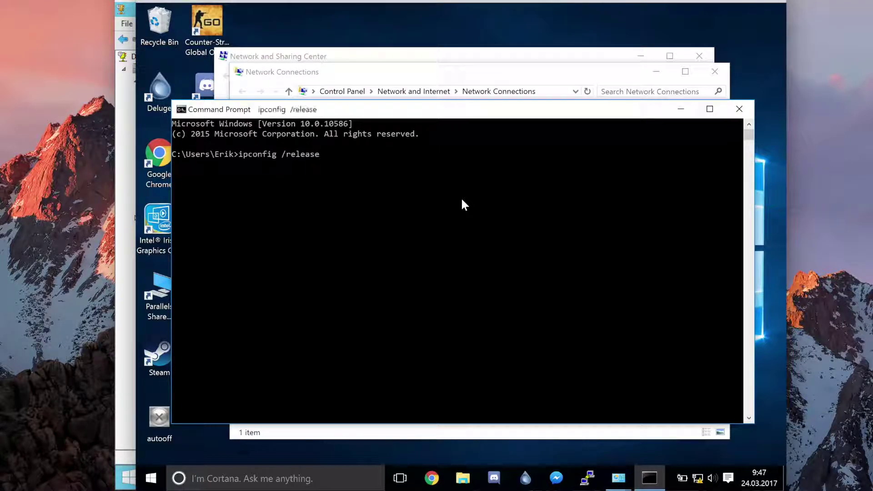
Request a new address on the client with ipconfig /renew and allow the PC to be discoverable on the network
key("Up")
key("BackSpace")
key("BackSpace")
key("BackSpace")
key("BackSpace")
type("new")
key("Return")
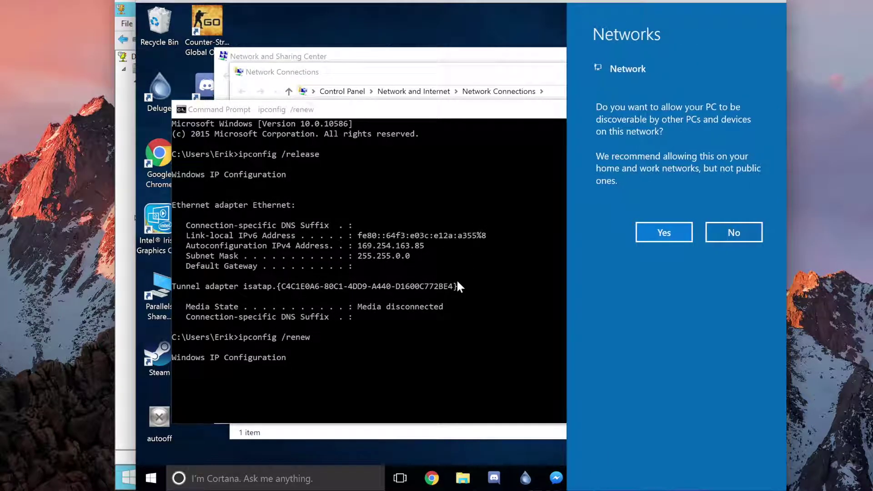
left_click(664, 232)
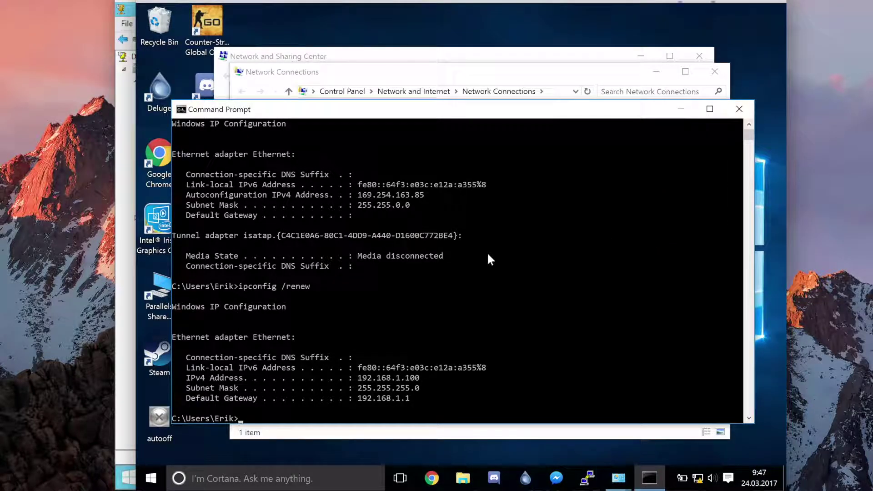
Switch back to the server's DHCP console, refresh the address leases, and select the client's lease
left_click(116, 330)
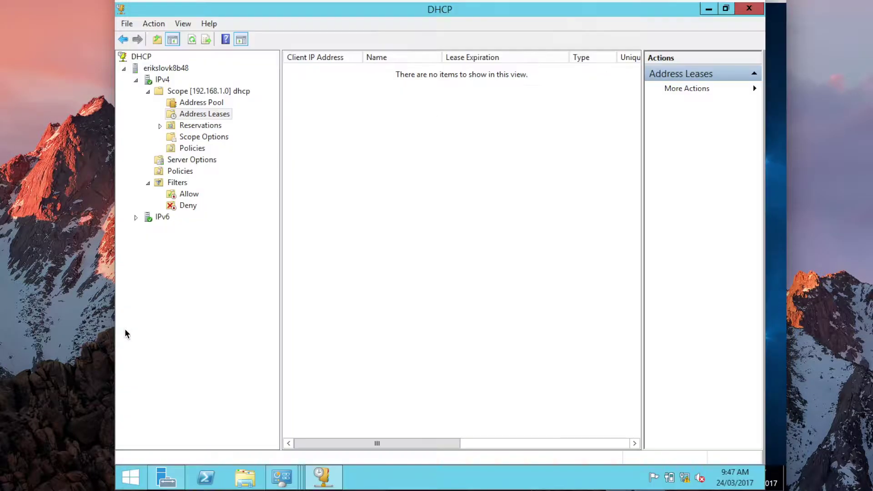
right_click(381, 182)
left_click(411, 190)
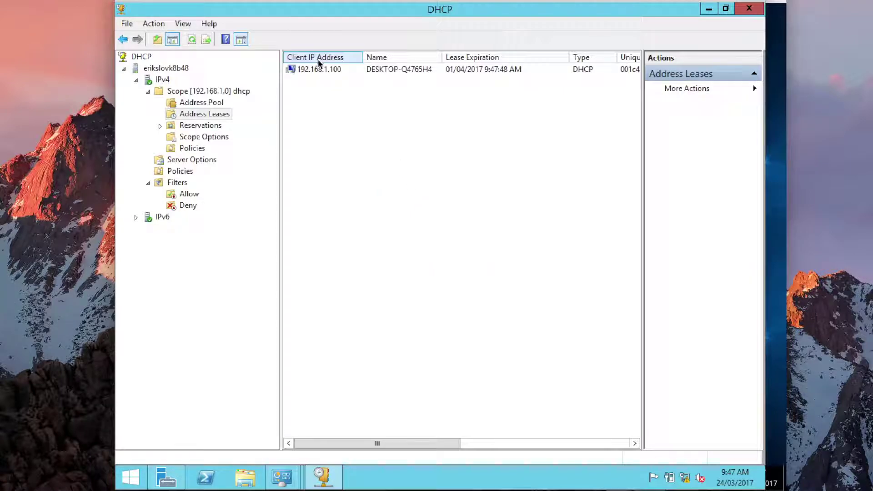
left_click(326, 68)
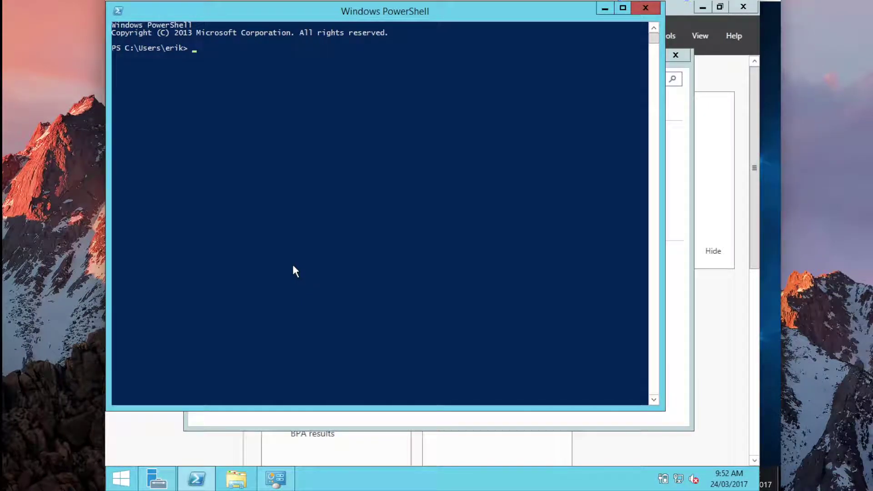
Test the server's internet connection by pinging google.com from Windows PowerShell
type("ping google.com")
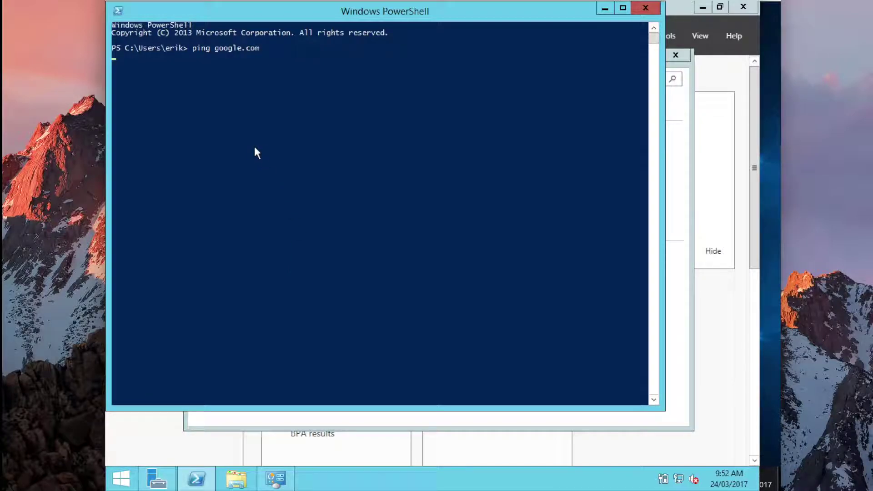
key("Return")
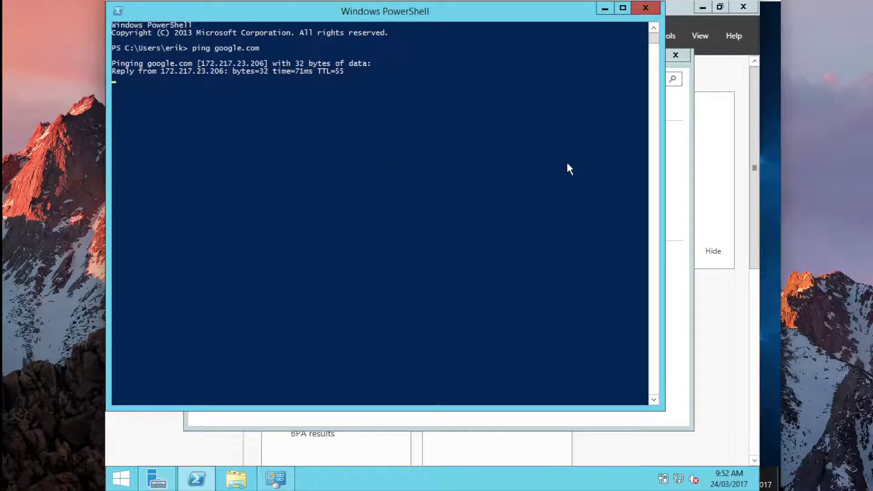
left_click(476, 136)
key("Escape")
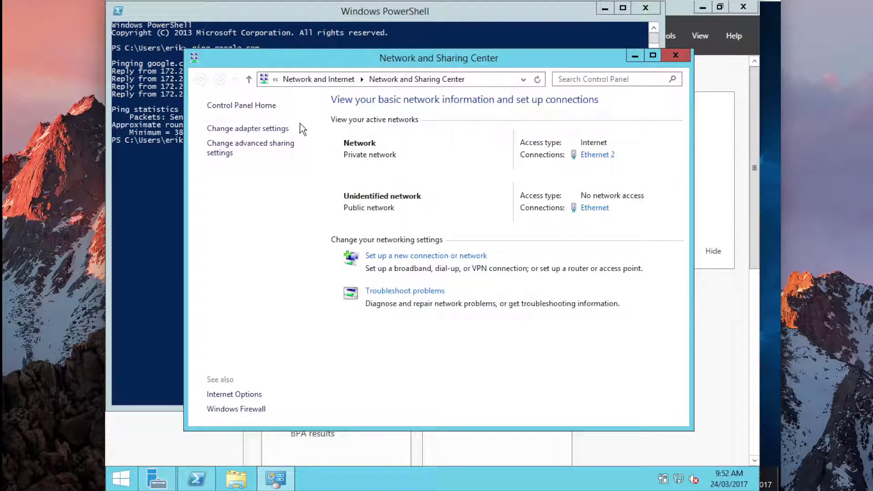
Examine the network connection details of the Ethernet 2 adapter, then close its details and status
left_click(278, 131)
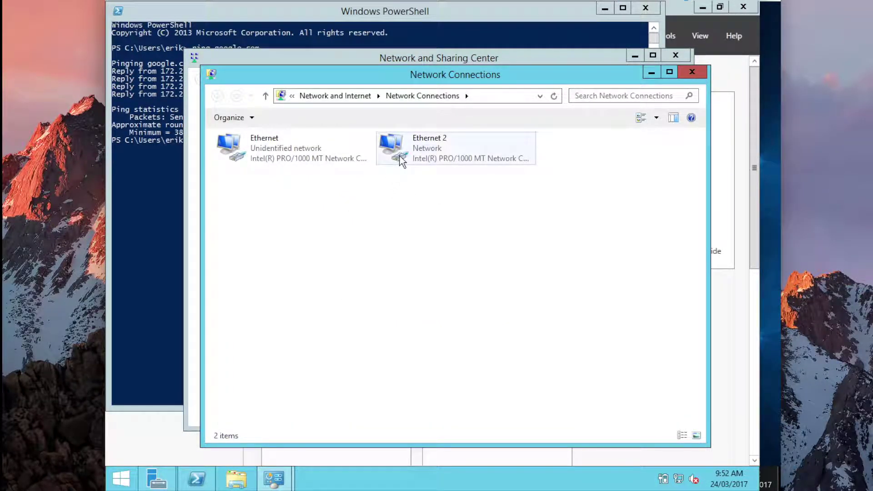
double_click(415, 157)
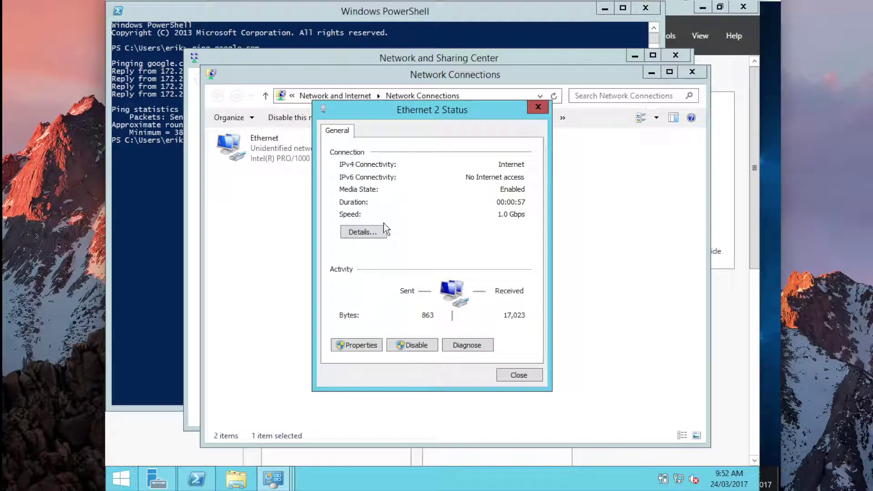
left_click(371, 227)
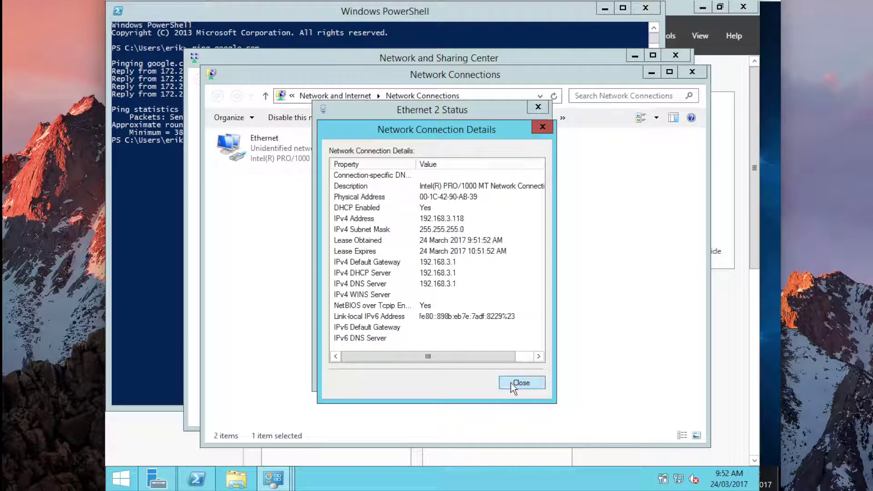
left_click(514, 383)
left_click(514, 374)
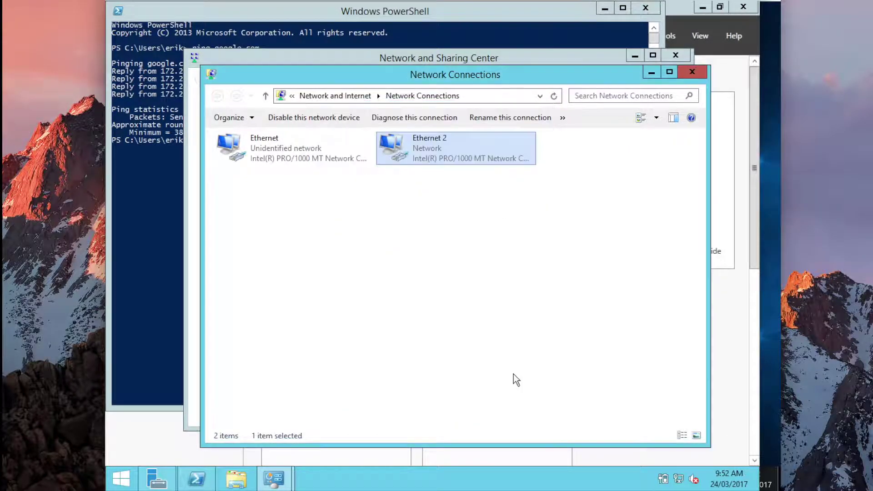
Rename the Ethernet 2 adapter to internet
right_click(461, 151)
left_click(503, 245)
type("inter")
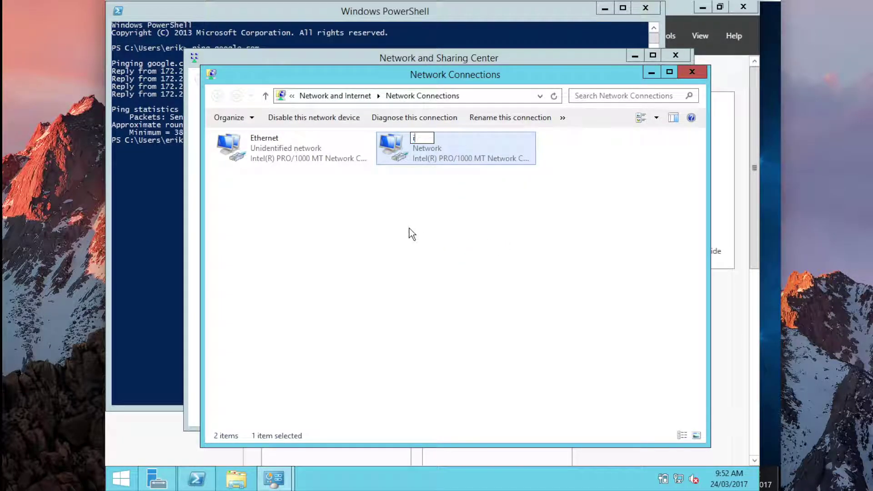
type("net")
Rename the Ethernet adapter to dhcp
left_click(318, 145)
right_click(320, 146)
left_click(372, 244)
type("dhcp")
key("Return")
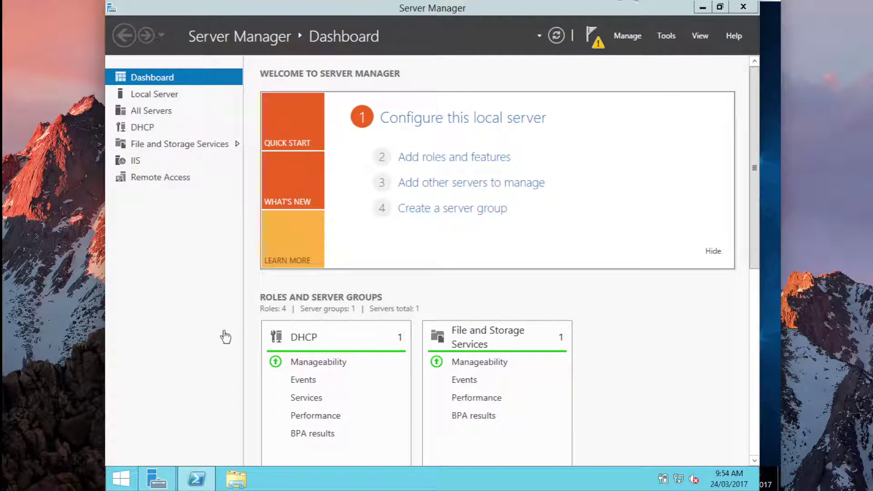
Open the Routing and Remote Access console from the Administrative Tools and maximize its window
left_click(121, 478)
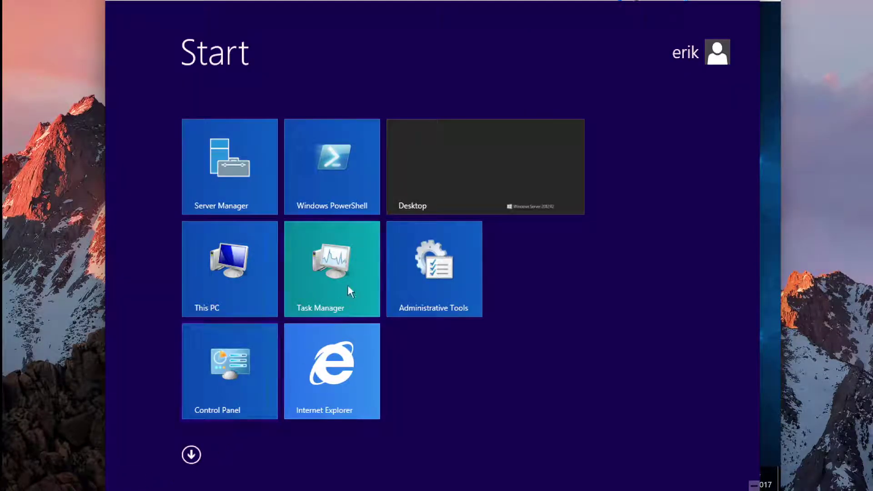
left_click(421, 279)
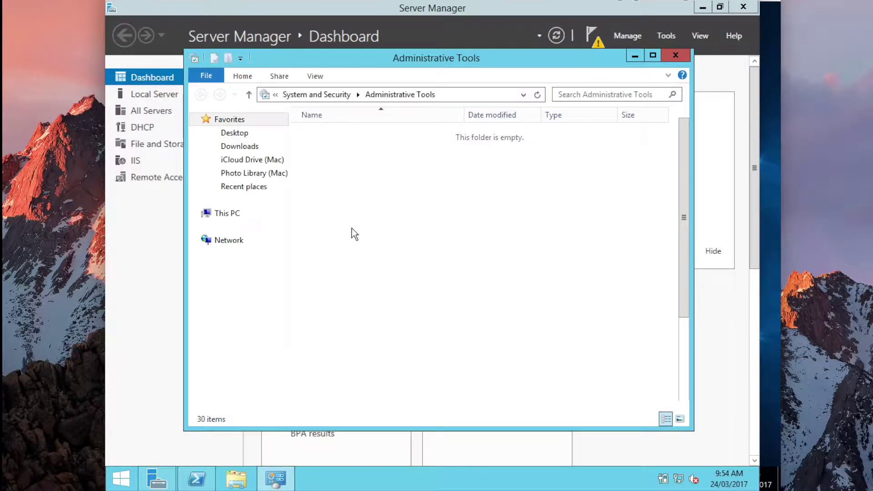
left_click(349, 248)
key("r")
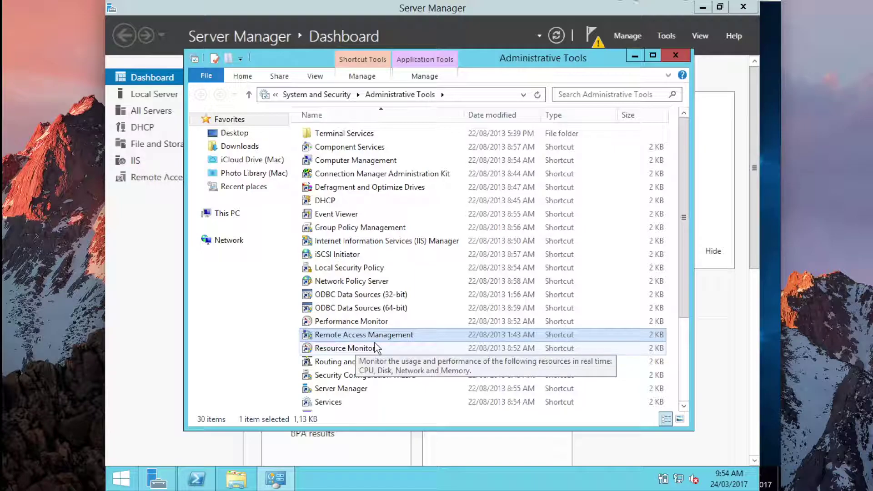
double_click(409, 363)
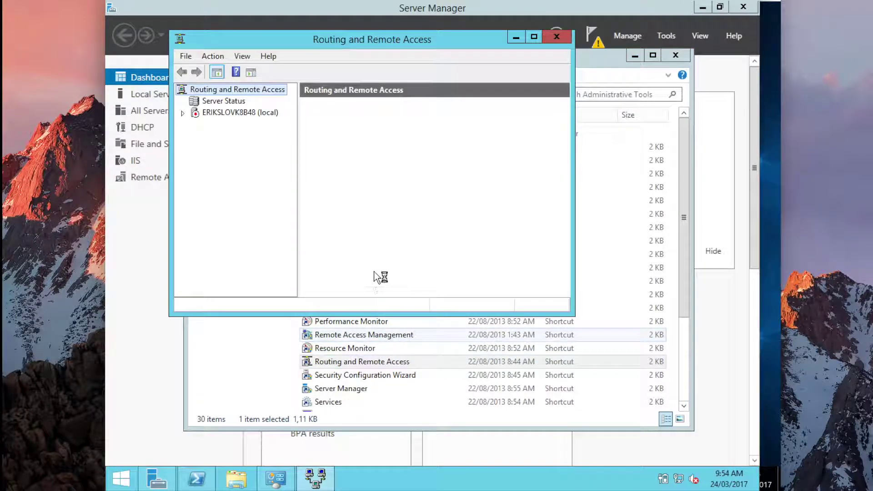
double_click(348, 47)
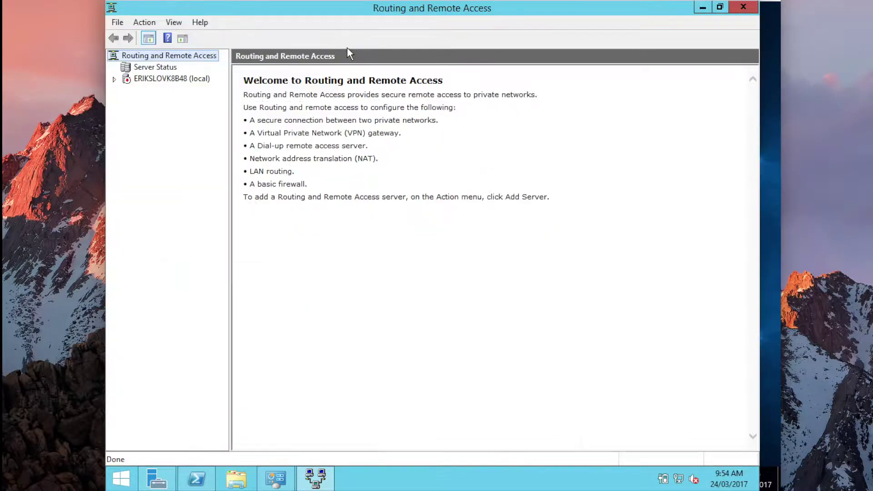
Configure and enable Routing and Remote Access on the local server with network address translation (NAT), using internet as the public interface
left_click(184, 79)
right_click(185, 80)
left_click(213, 90)
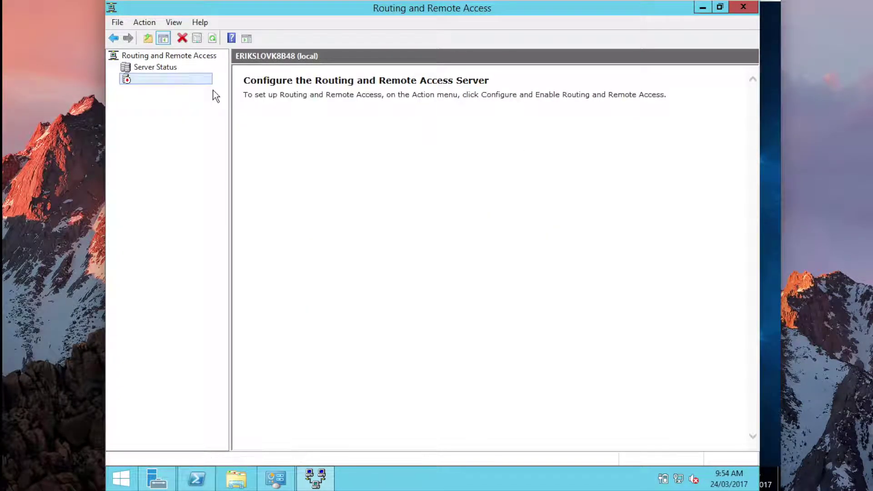
left_click(500, 353)
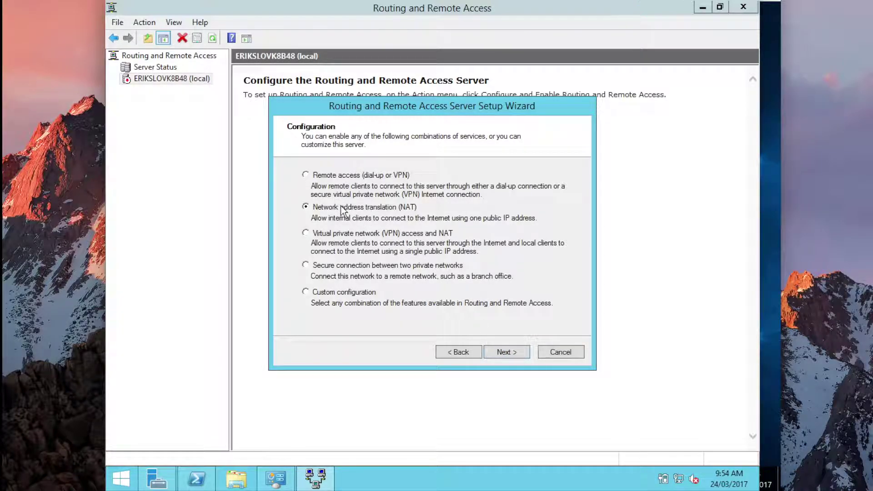
left_click(508, 352)
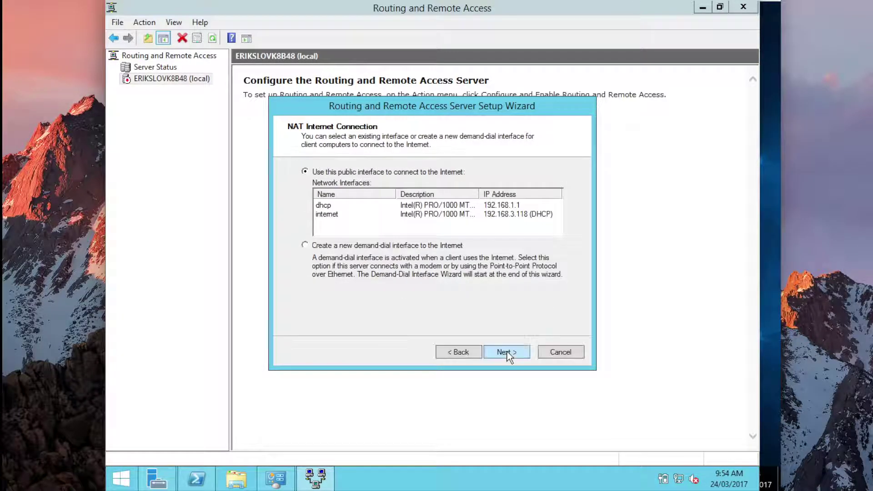
left_click(337, 215)
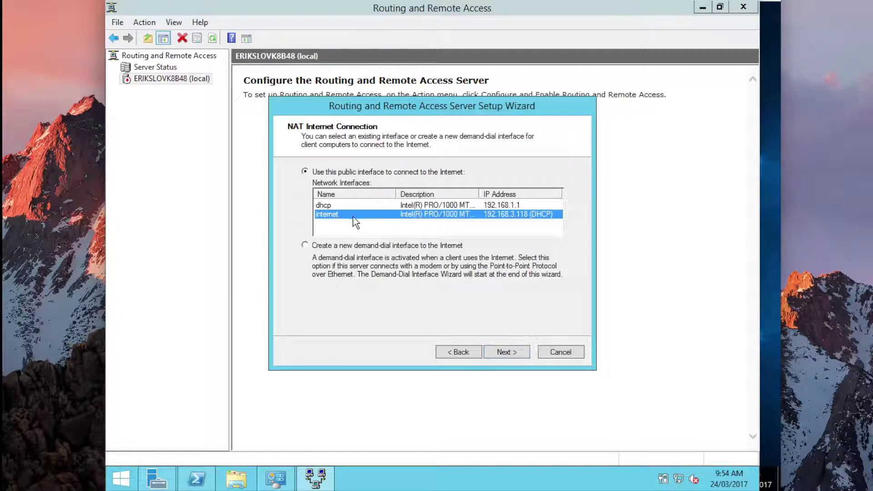
left_click(501, 352)
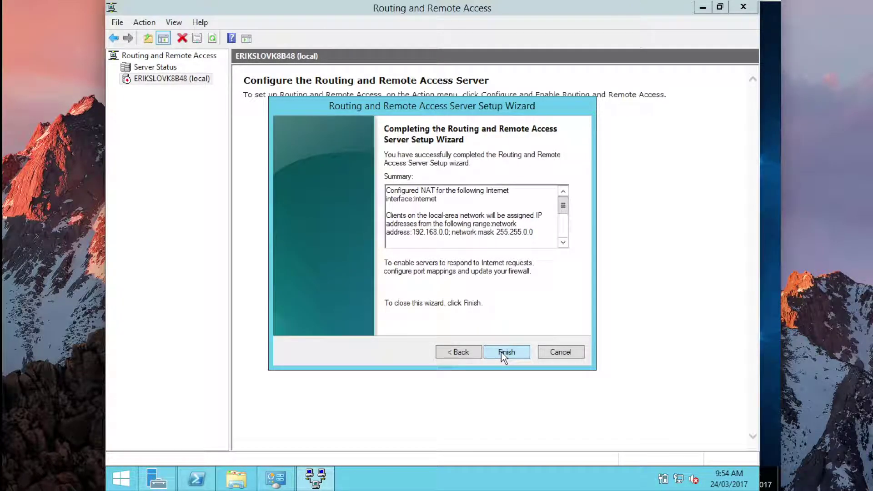
left_click(501, 352)
left_click(508, 353)
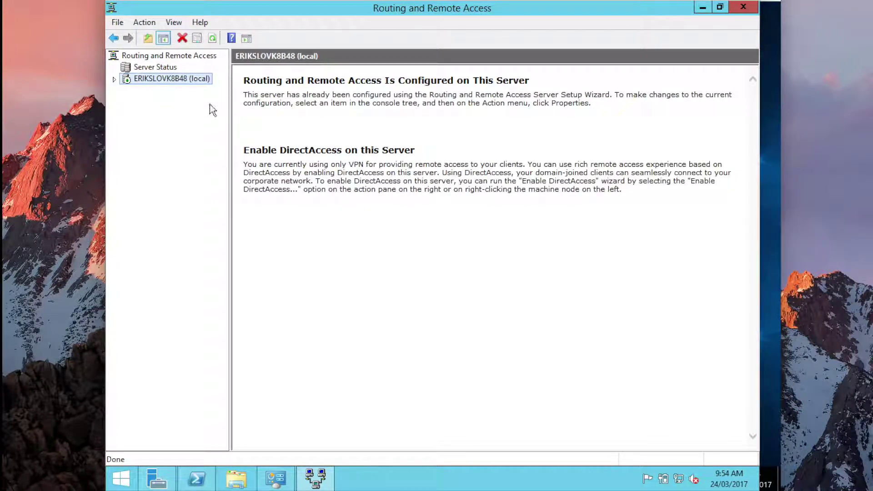
In the local server's routing properties, set the IPv4 router to LAN and demand-dial routing
right_click(155, 78)
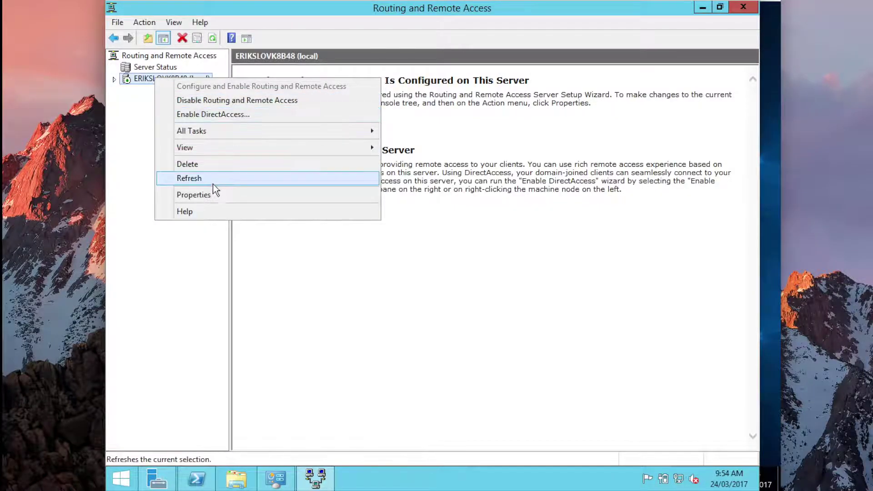
left_click(218, 198)
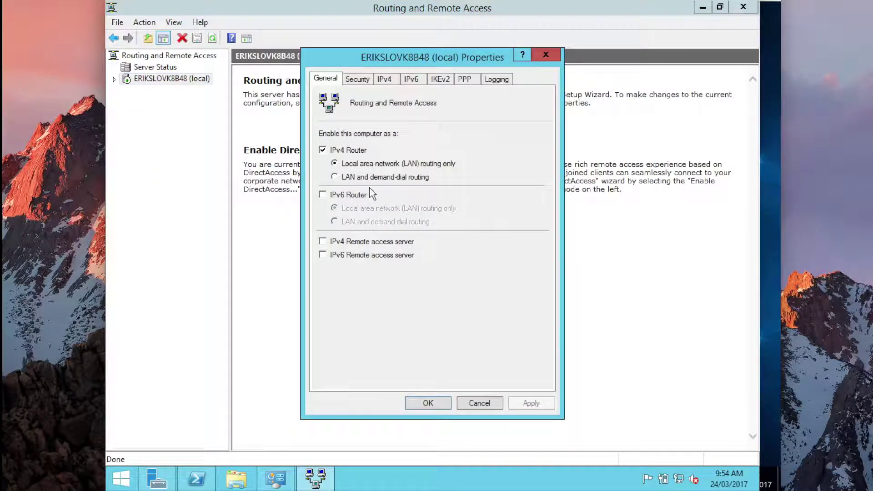
left_click(339, 178)
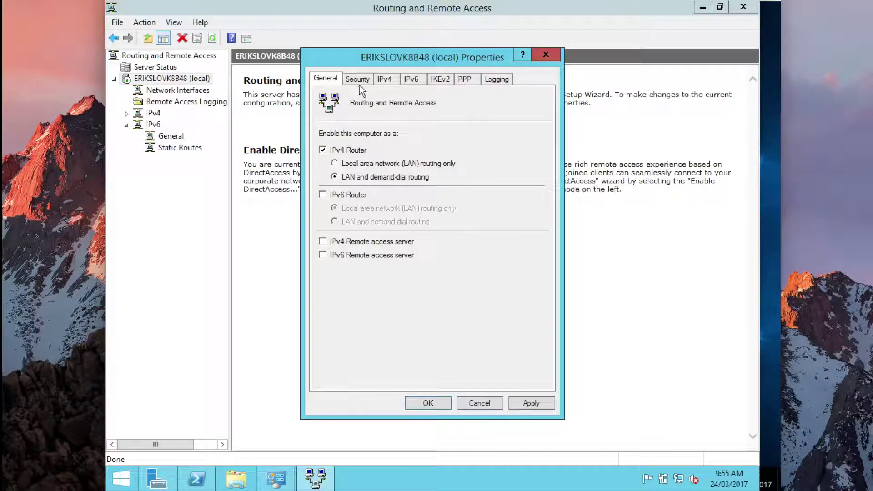
Set the server's IPv4 adapter for DHCP, DNS and WINS addresses to internet, and apply the properties with a router restart
left_click(382, 80)
left_click(385, 298)
left_click(404, 318)
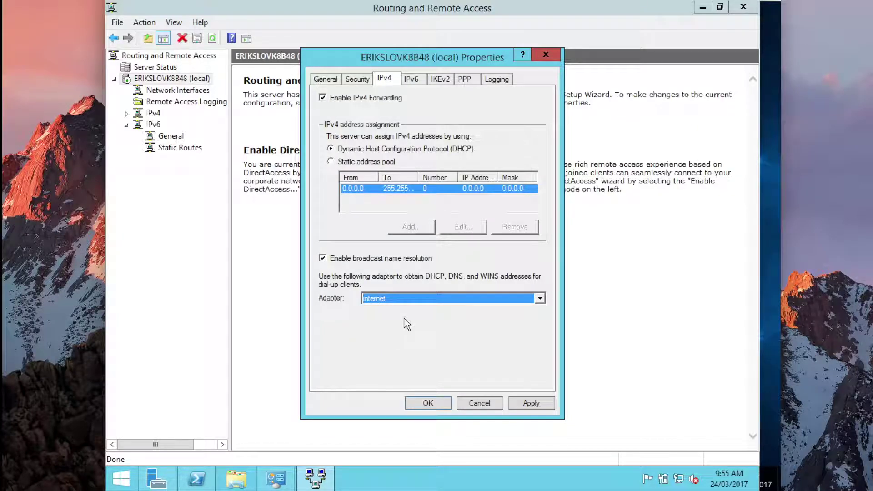
left_click(528, 403)
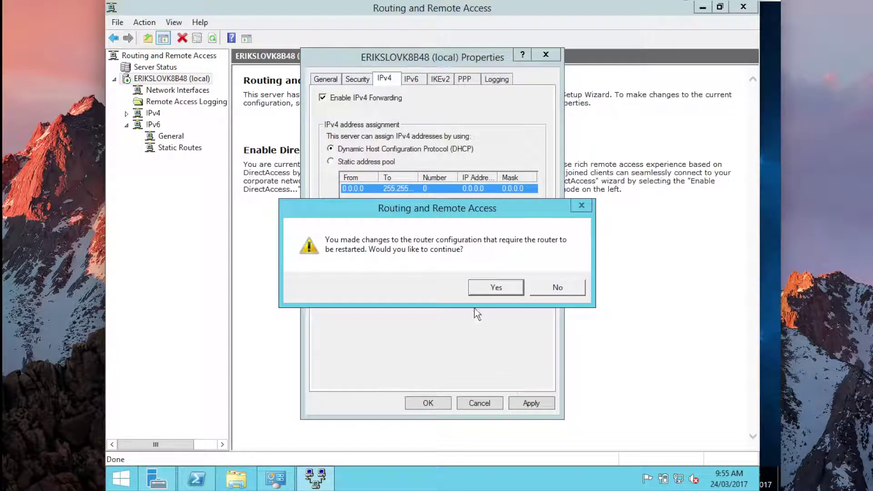
left_click(491, 288)
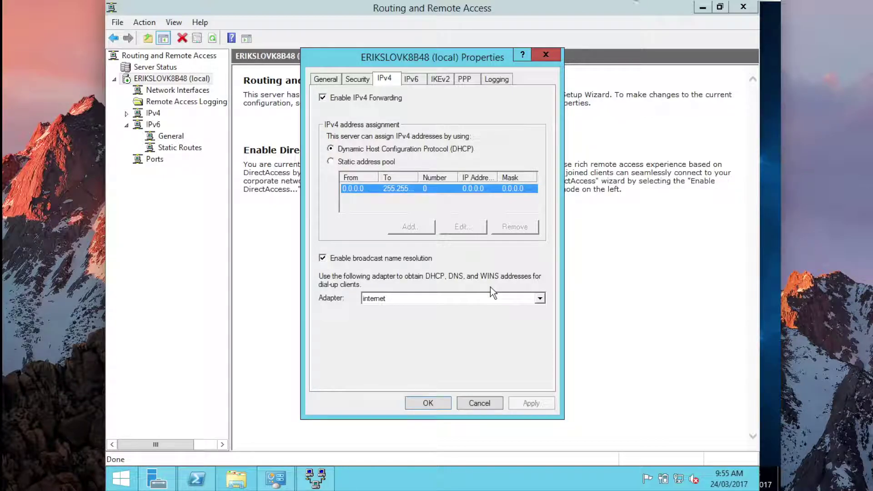
left_click(431, 404)
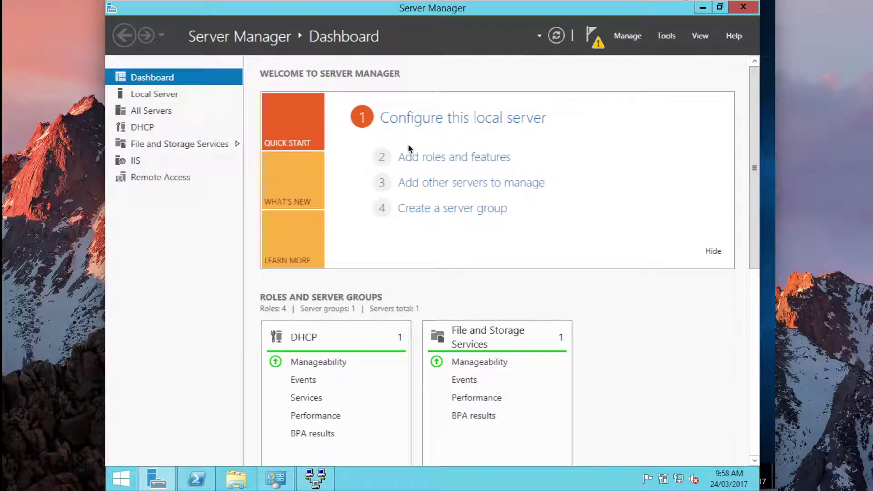
Start adding roles and features to the local server and select the DNS Server role with its management tools
left_click(443, 163)
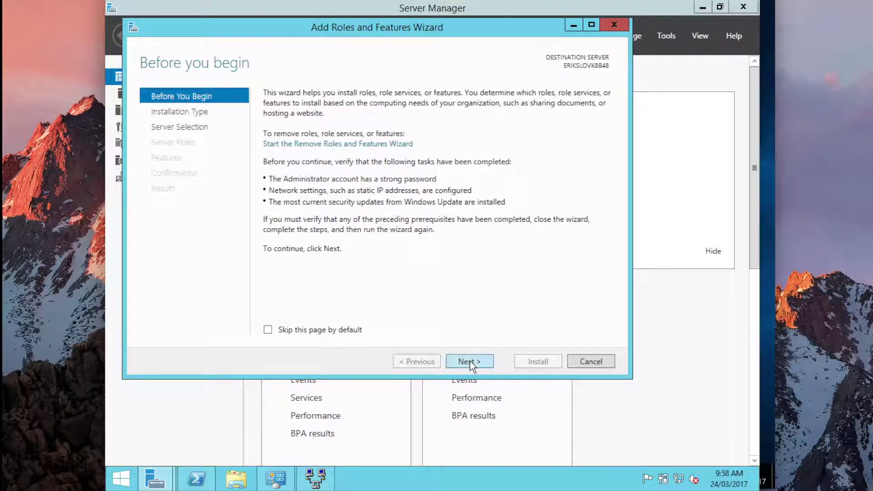
left_click(471, 361)
left_click(471, 362)
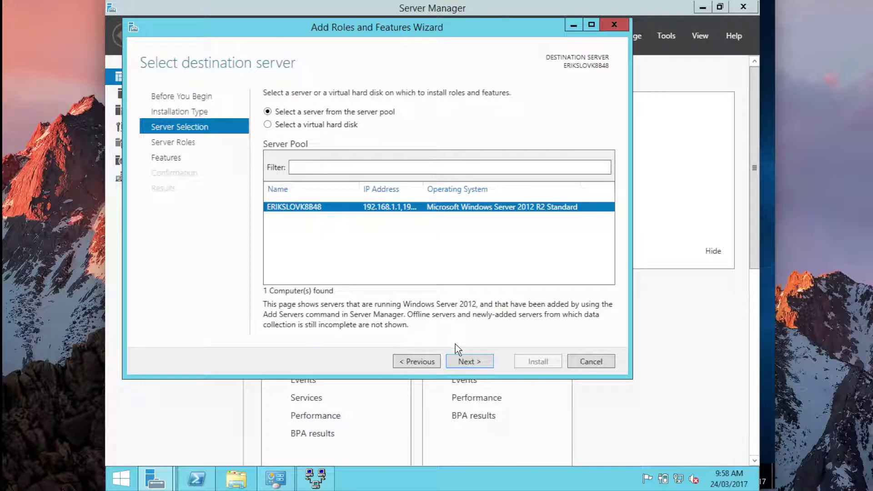
left_click(468, 361)
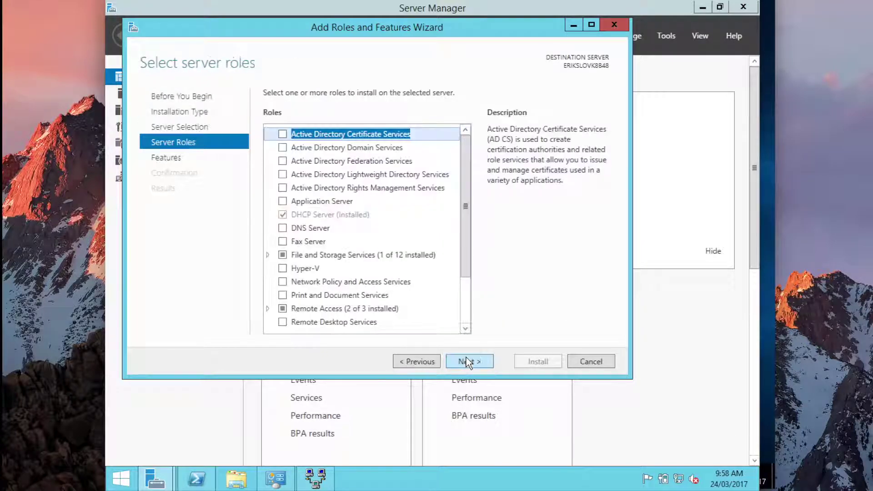
left_click(287, 231)
left_click(415, 302)
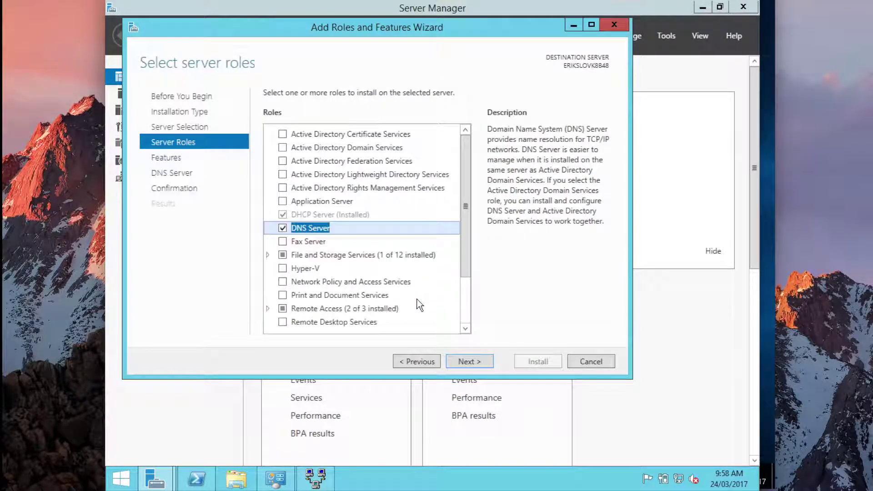
Keep the default feature selection and install the DNS Server role
left_click(467, 361)
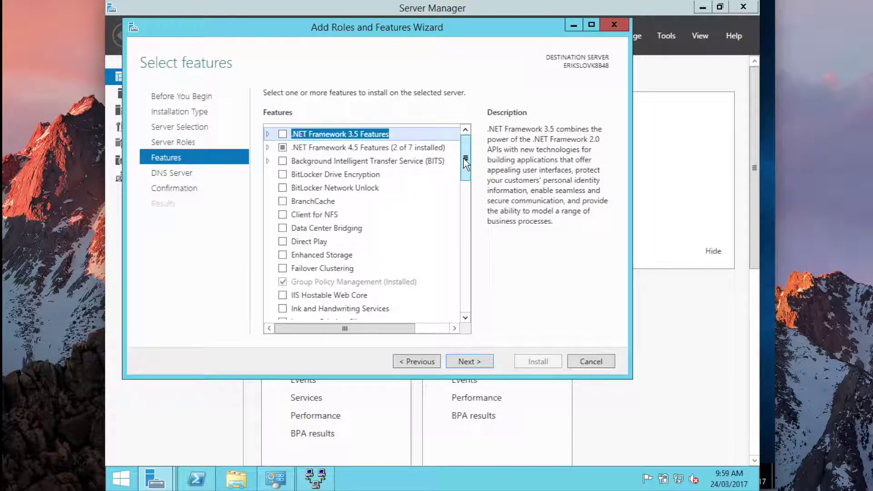
left_click_drag(464, 160, 463, 275)
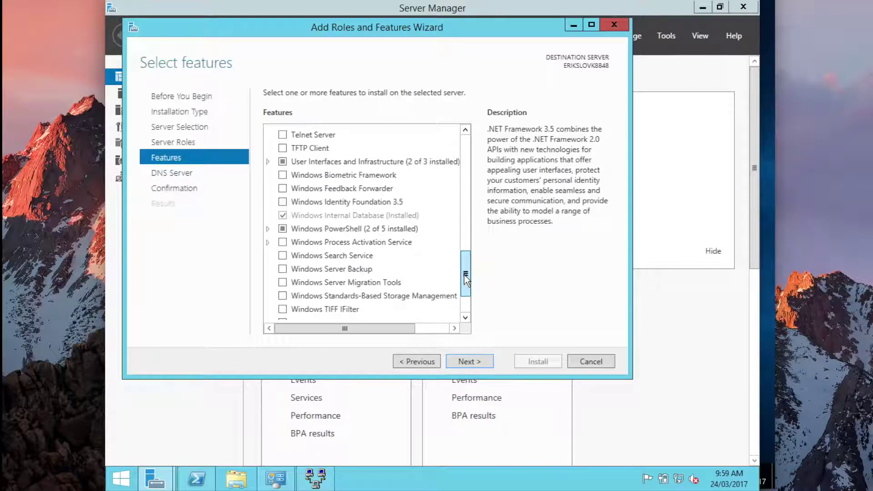
left_click(474, 364)
left_click(474, 365)
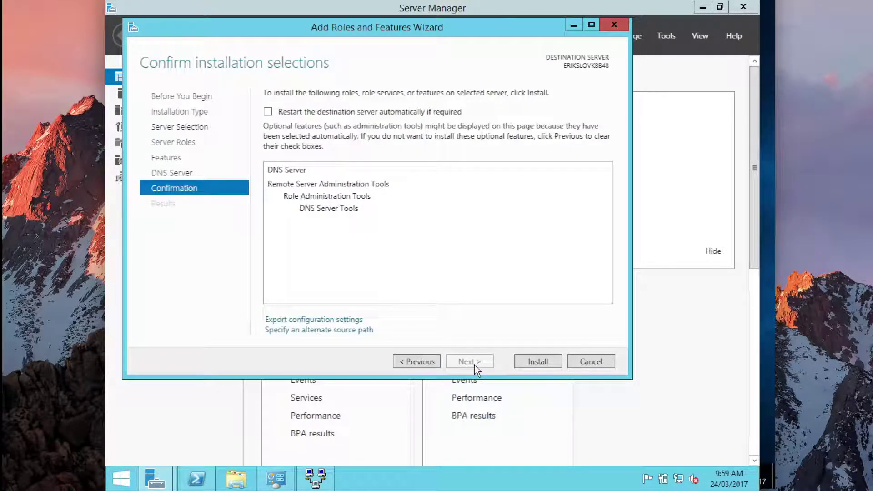
left_click(536, 364)
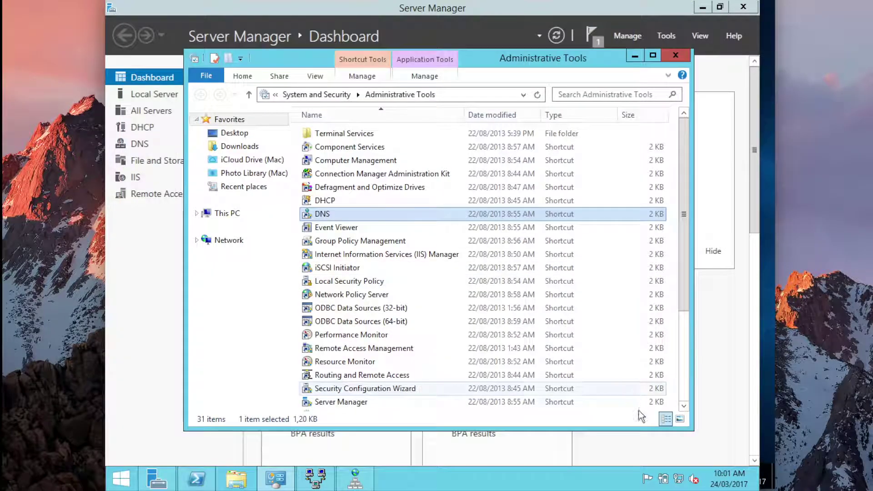
Open the properties of the dhcp adapter from the network connections
right_click(678, 479)
left_click(666, 468)
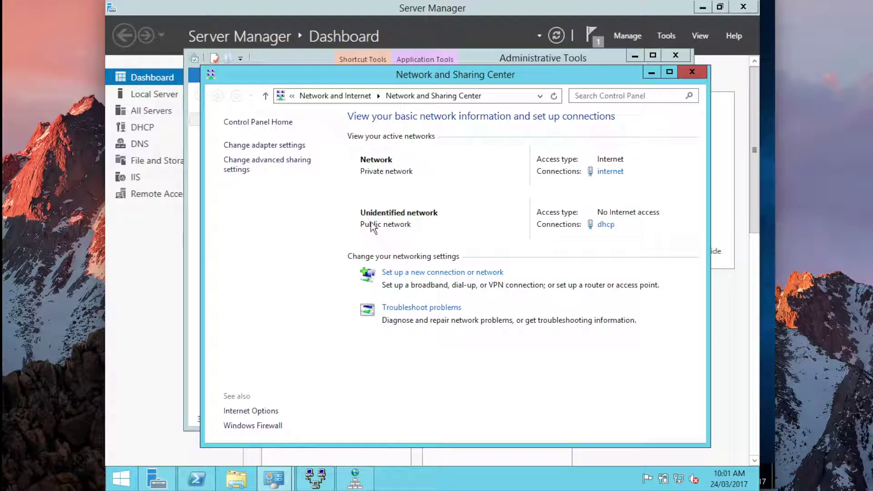
left_click(267, 146)
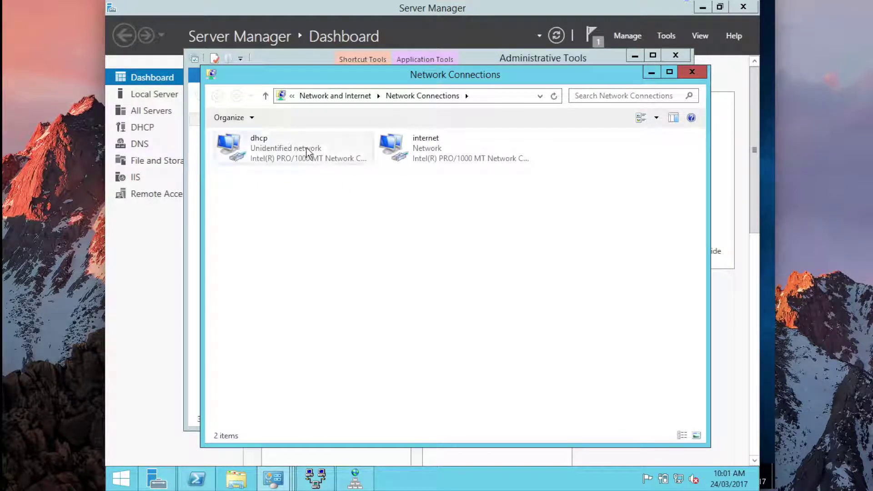
left_click(410, 150)
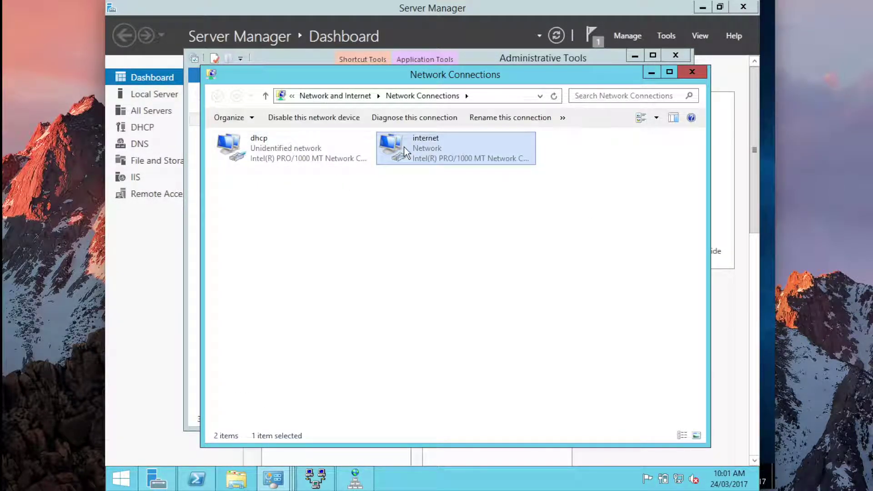
left_click(353, 151)
right_click(353, 150)
left_click(401, 264)
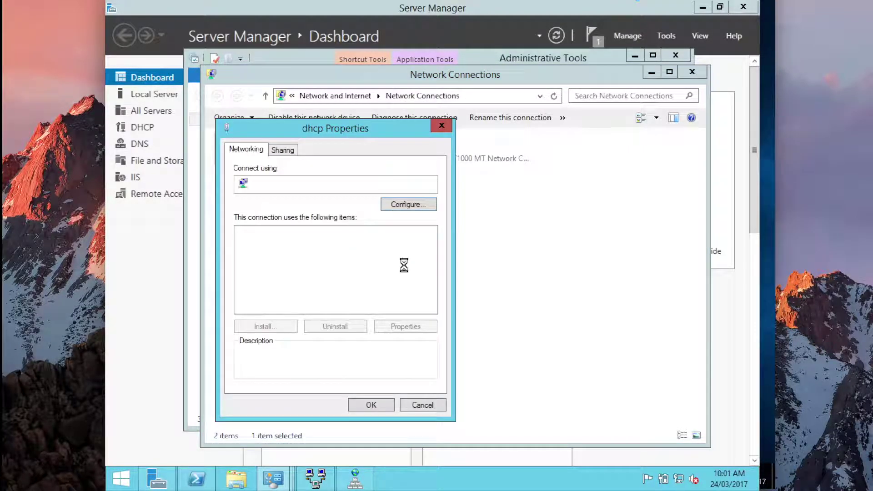
Set the preferred DNS server in the dhcp adapter's Internet Protocol Version 4 (TCP/IPv4) properties to 192.168.1.1
left_click(344, 310)
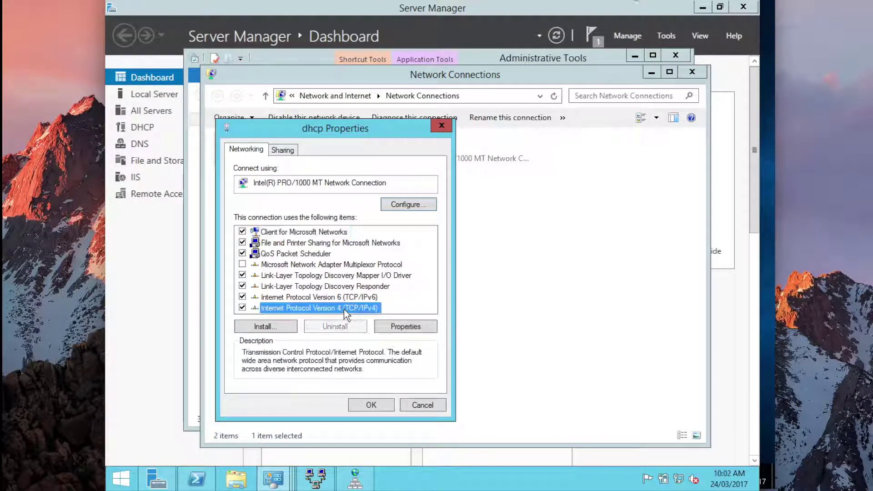
left_click(399, 326)
left_click(392, 370)
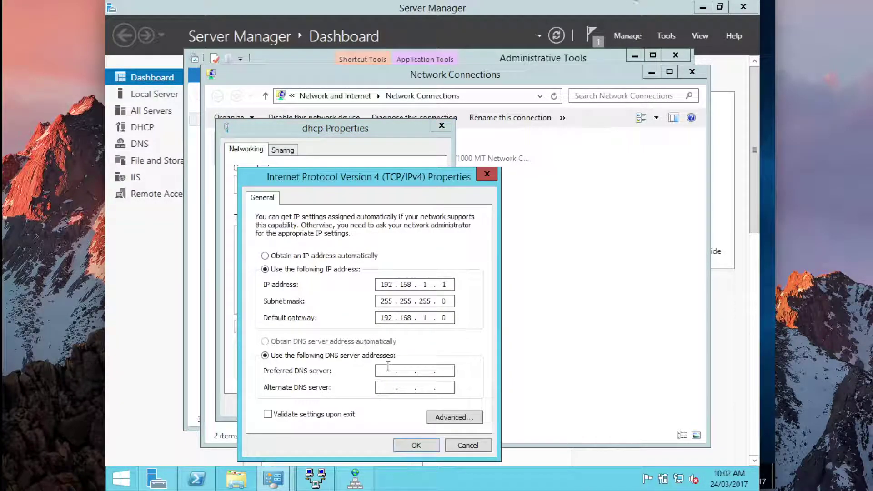
type("192.168.1.1")
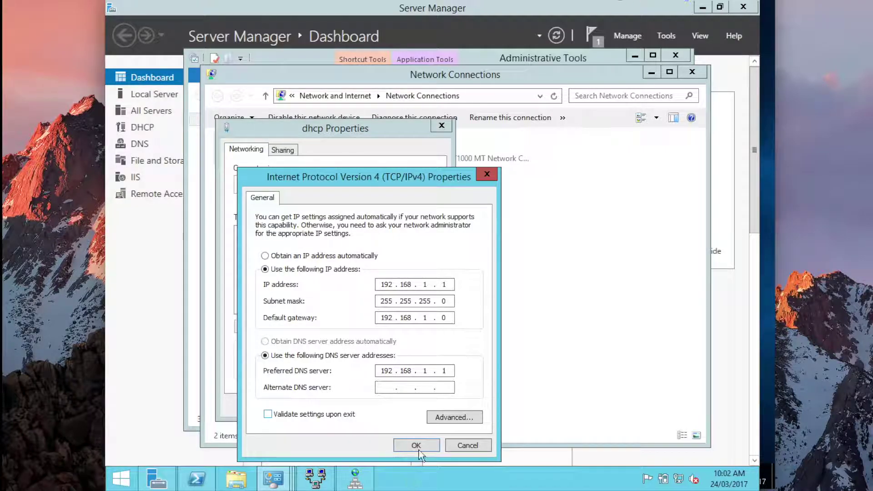